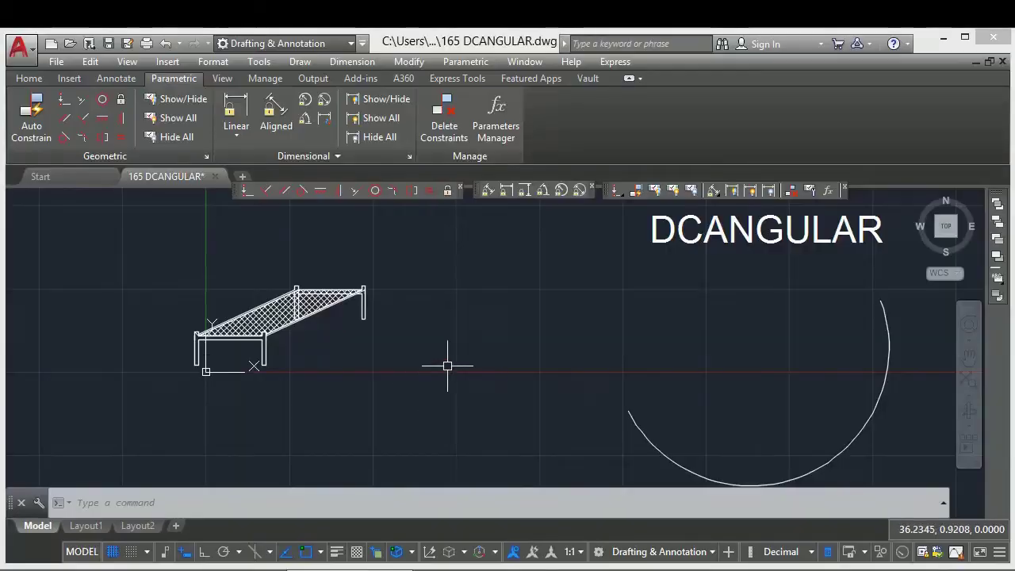
# Step: Review the list of dimension types in the Dimension menu, then close it without choosing one
pyautogui.click(448, 365)
pyautogui.click(392, 397)
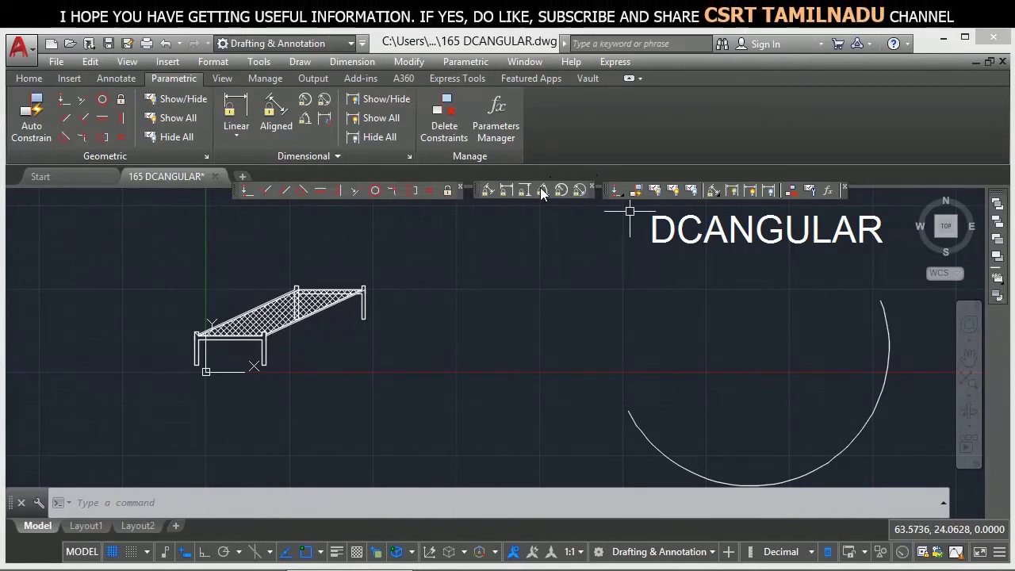
pyautogui.click(352, 62)
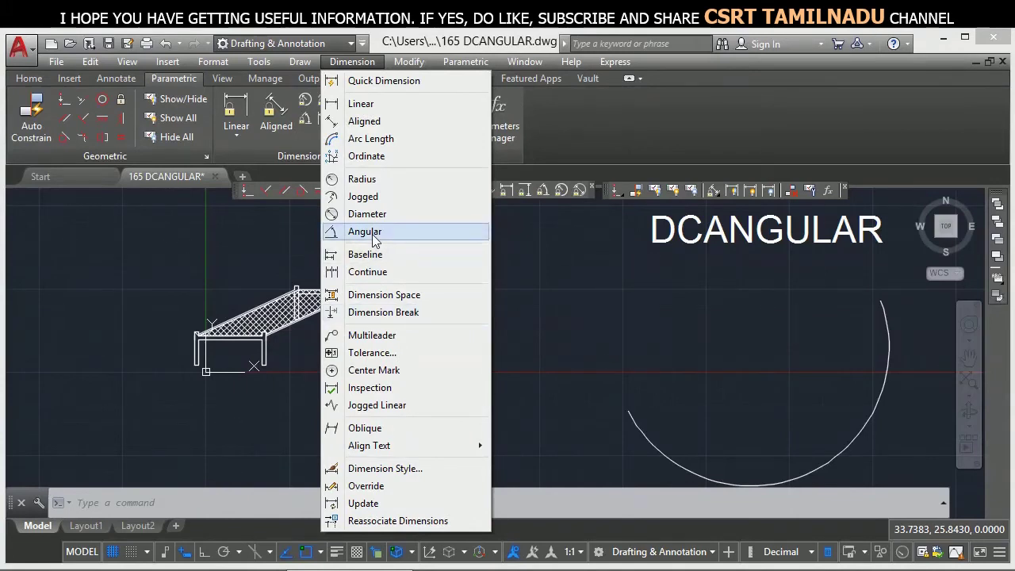
pyautogui.click(537, 248)
pyautogui.click(470, 376)
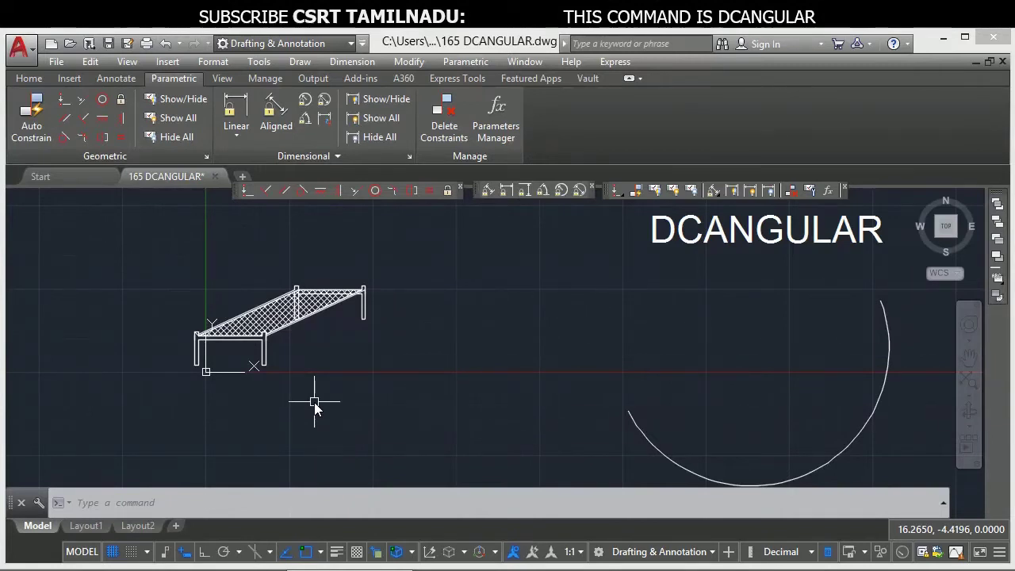
# Step: Cancel the half-typed command and launch the Angular dimensional constraint from the Parametric menu
pyautogui.write('DCAN')
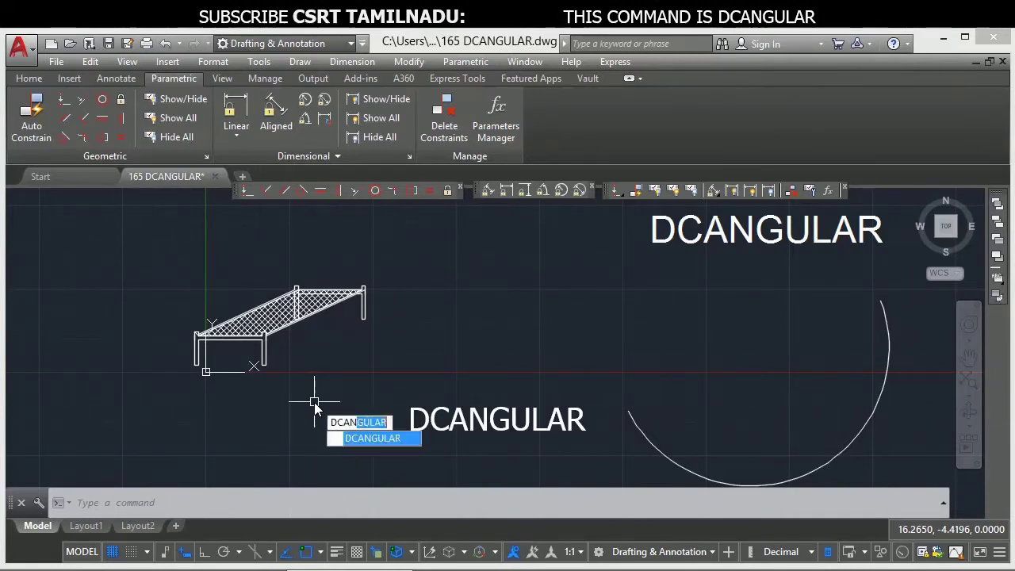
pyautogui.press('Return')
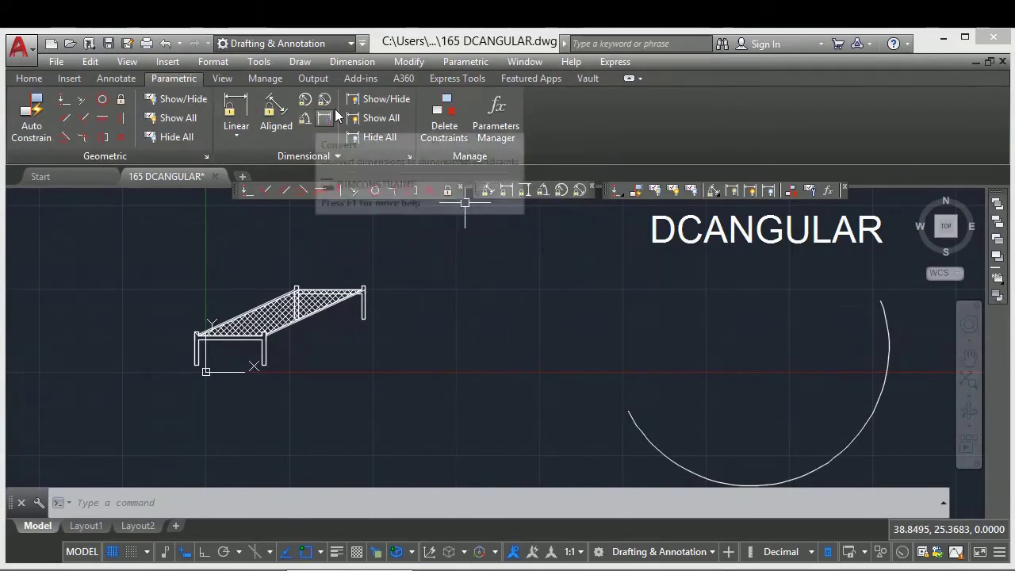
pyautogui.click(460, 64)
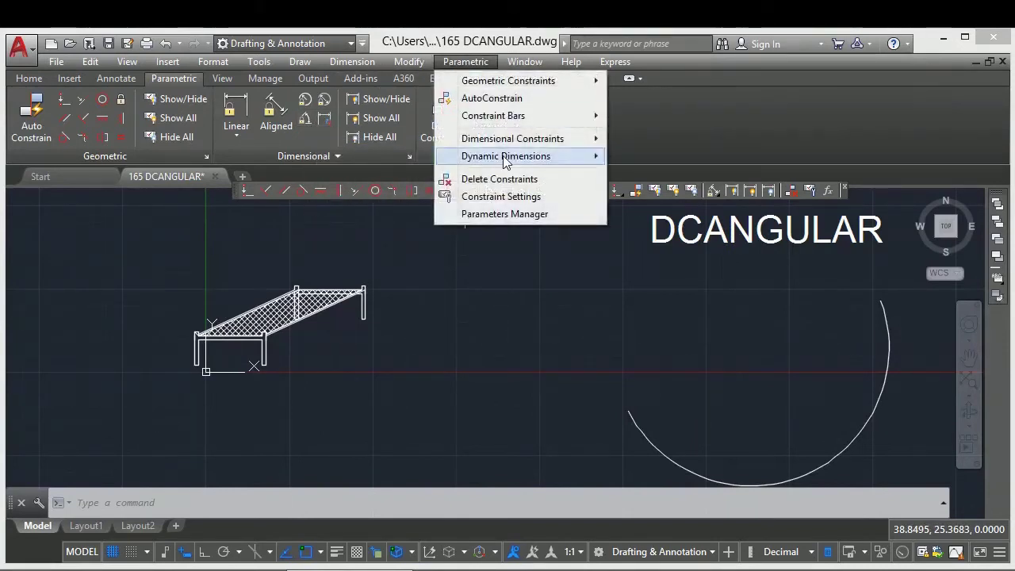
pyautogui.moveTo(512, 139)
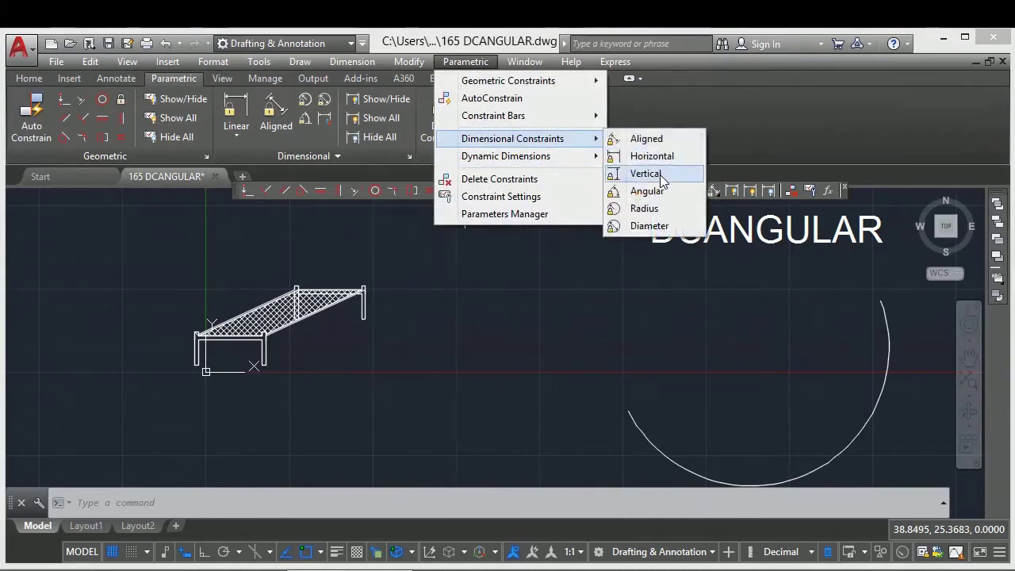
pyautogui.click(647, 191)
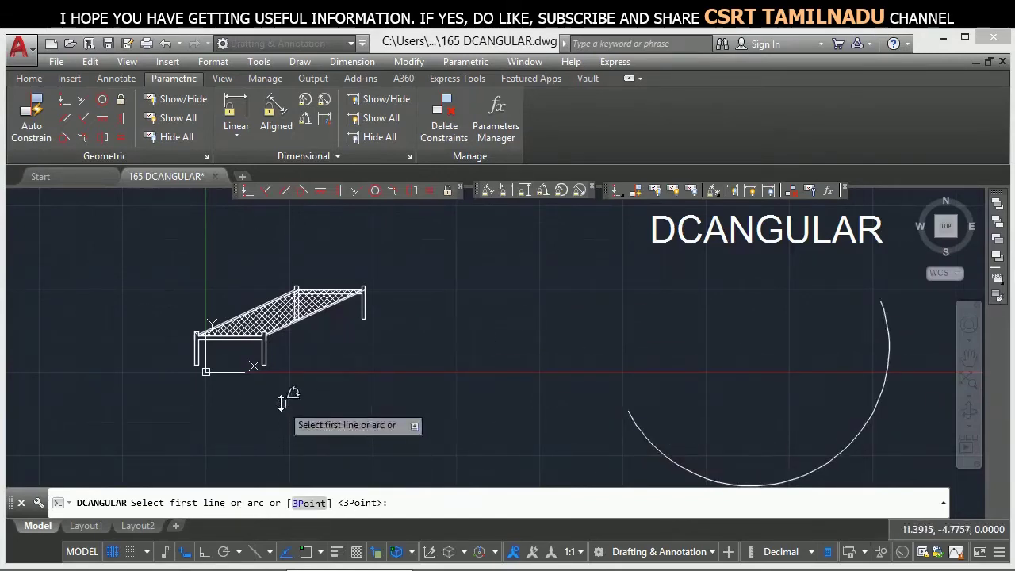
# Step: Constrain the angle between the vertical post and the sloping ramp edge as ang1=115
pyautogui.scroll(5, 279, 401)
pyautogui.scroll(3, 238, 343)
pyautogui.scroll(2, 199, 343)
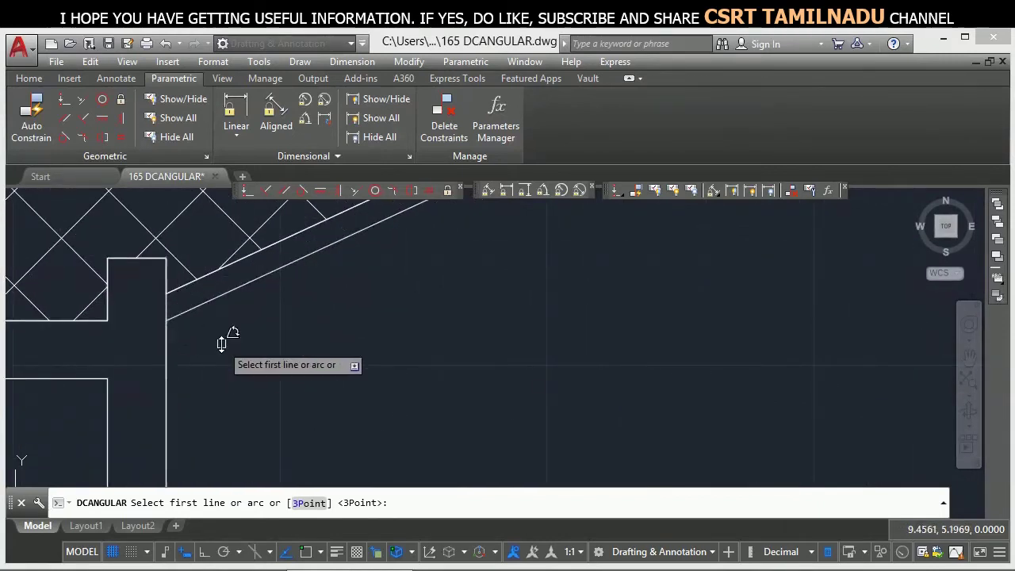
pyautogui.click(167, 376)
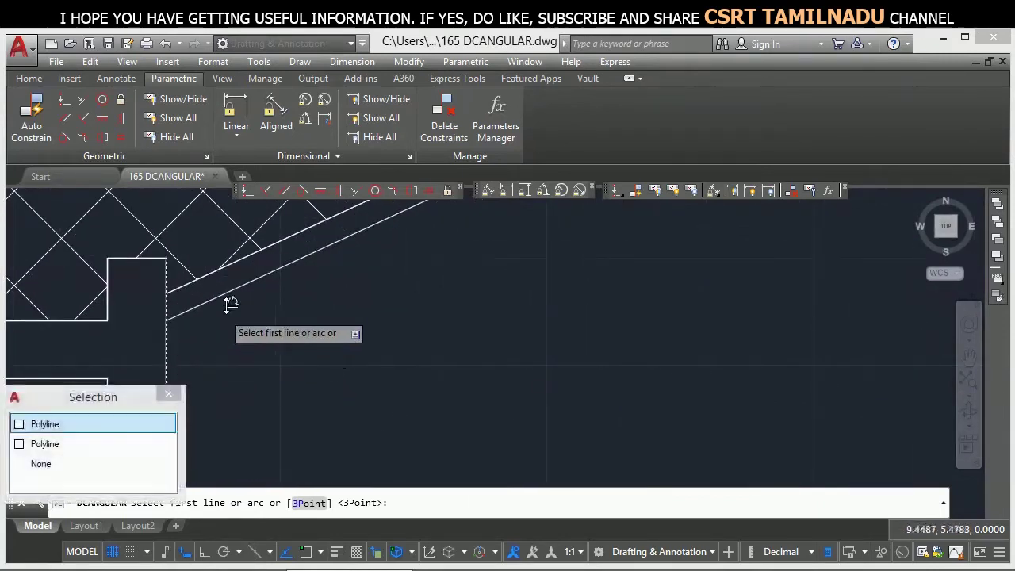
pyautogui.click(236, 288)
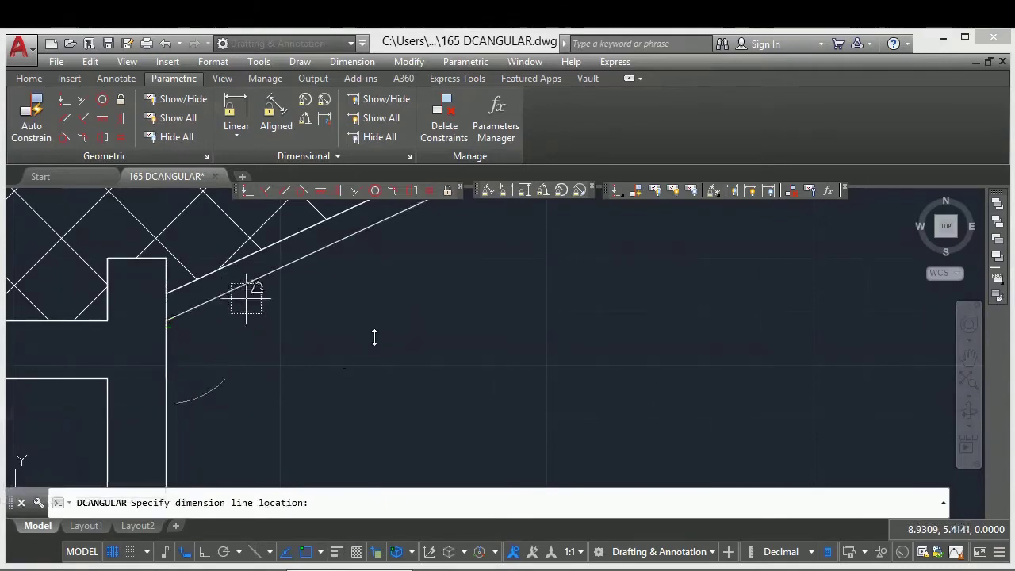
pyautogui.click(492, 341)
# Step: Open the ang1 label for editing to check it, then exit text editing
pyautogui.scroll(-4, 494, 343)
pyautogui.scroll(5, 494, 349)
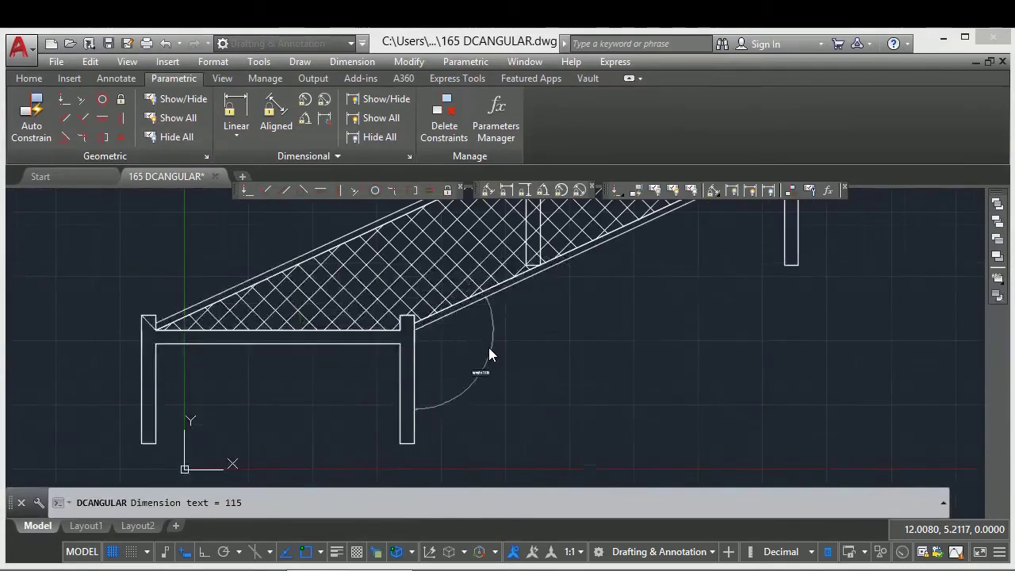
pyautogui.scroll(1, 488, 347)
pyautogui.scroll(4, 465, 418)
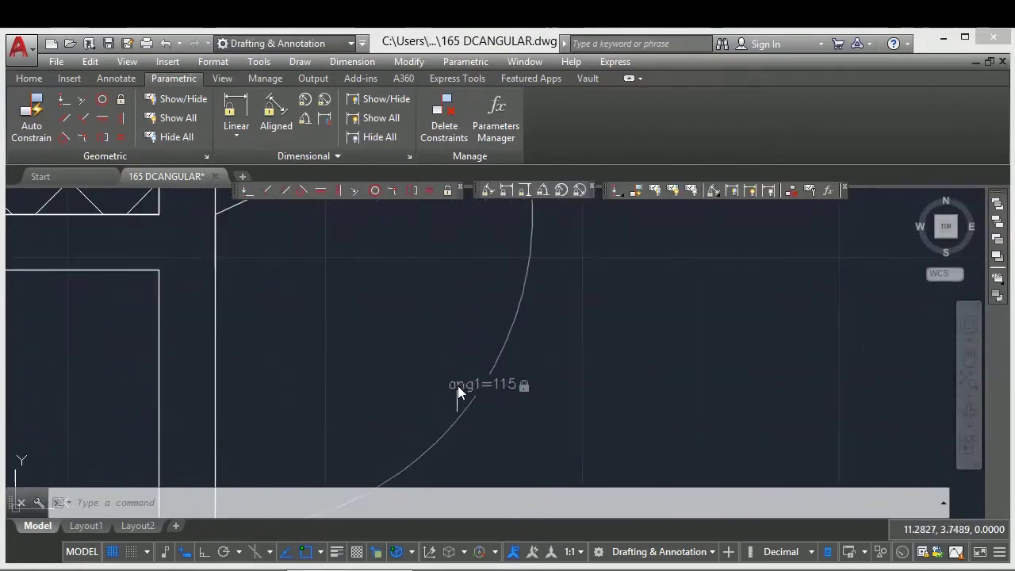
pyautogui.doubleClick(509, 384)
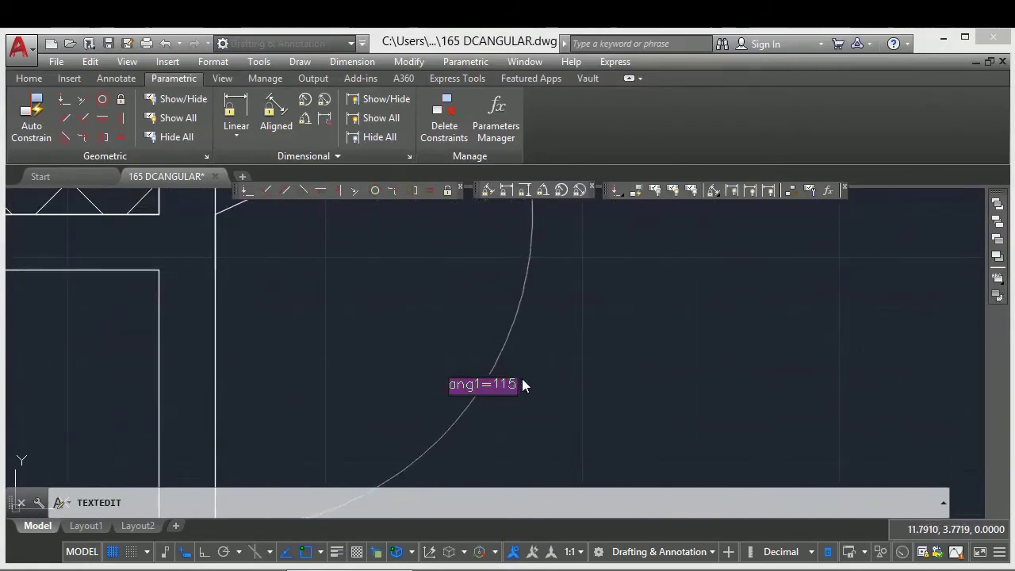
pyautogui.click(586, 344)
pyautogui.press('Escape')
pyautogui.scroll(-3, 753, 362)
pyautogui.scroll(3, 732, 363)
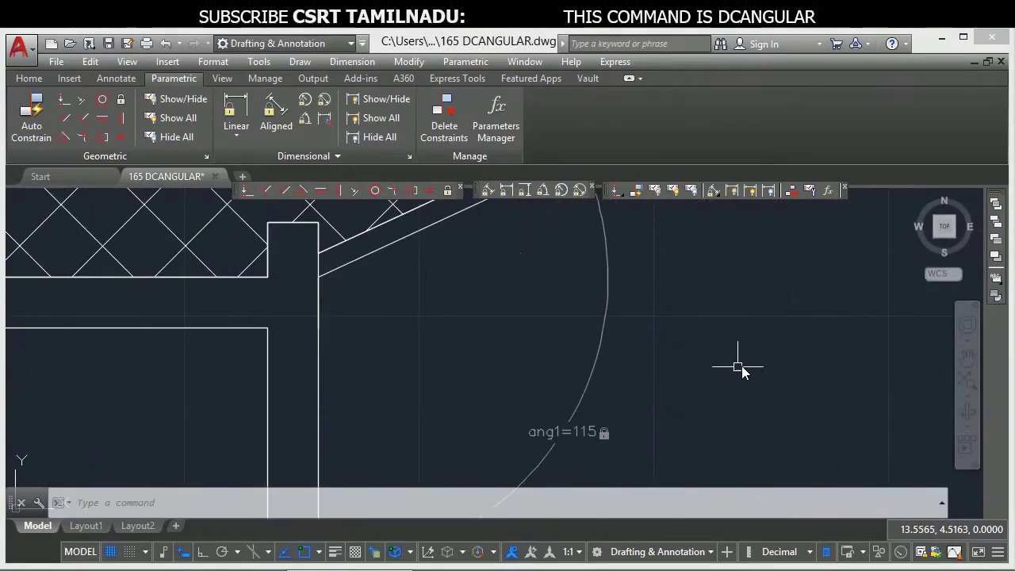
pyautogui.scroll(-3, 680, 389)
pyautogui.scroll(2, 673, 401)
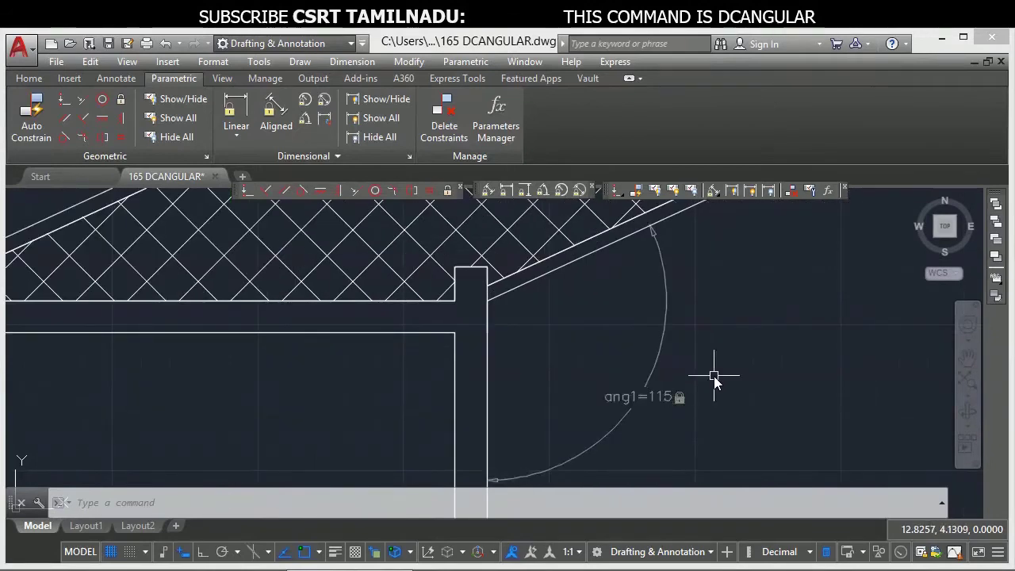
pyautogui.scroll(-3, 714, 380)
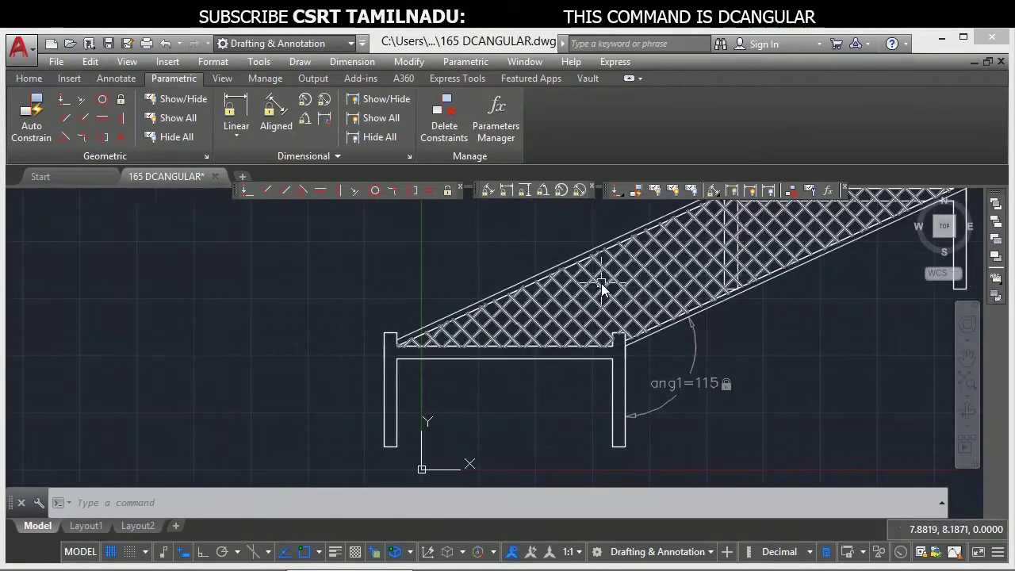
pyautogui.scroll(5, 379, 328)
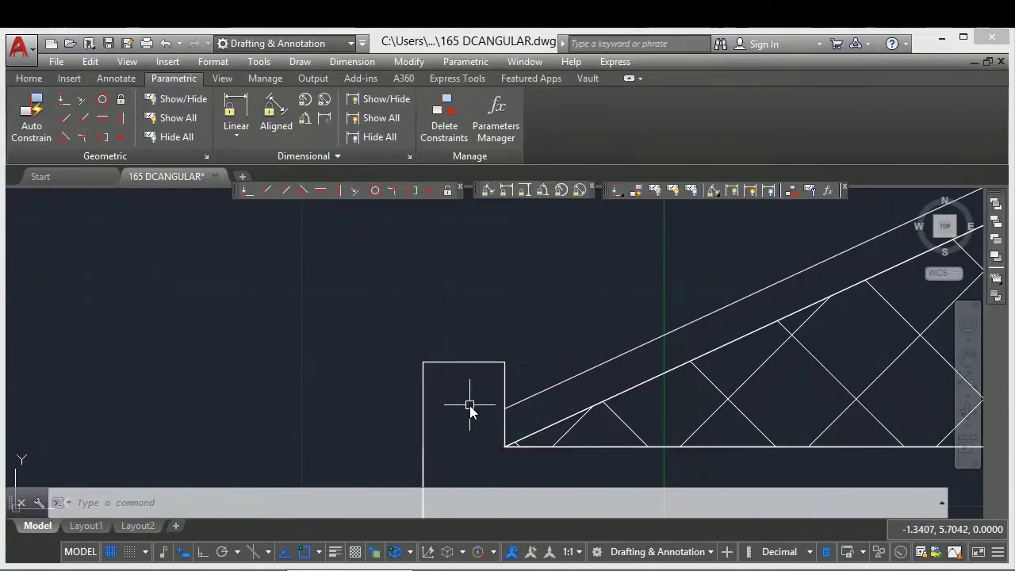
# Step: Copy the whole ramp drawing and paste the duplicate at the upper left
pyautogui.scroll(-3, 469, 406)
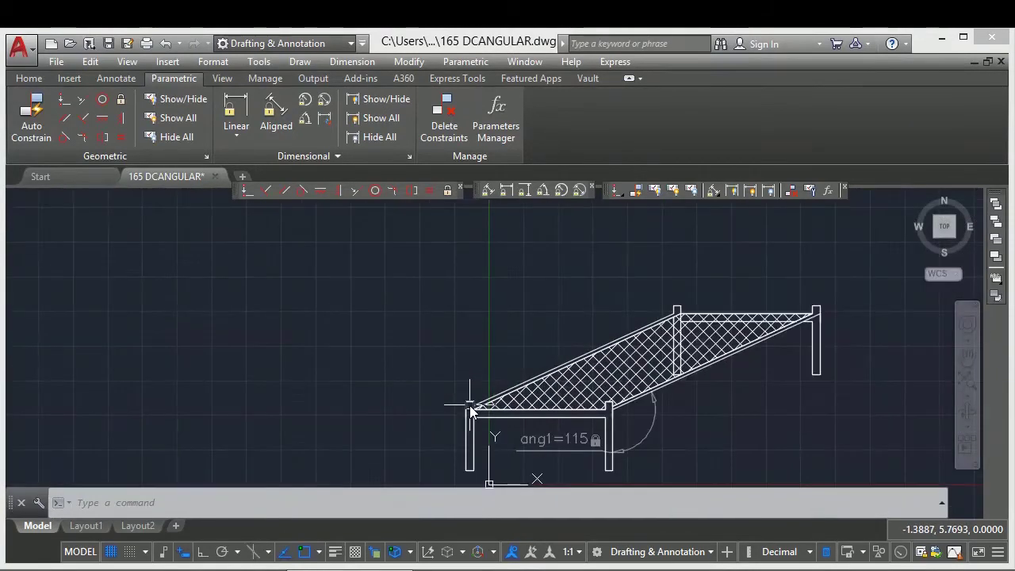
pyautogui.moveTo(508, 404); pyautogui.dragTo(466, 372, button='middle')
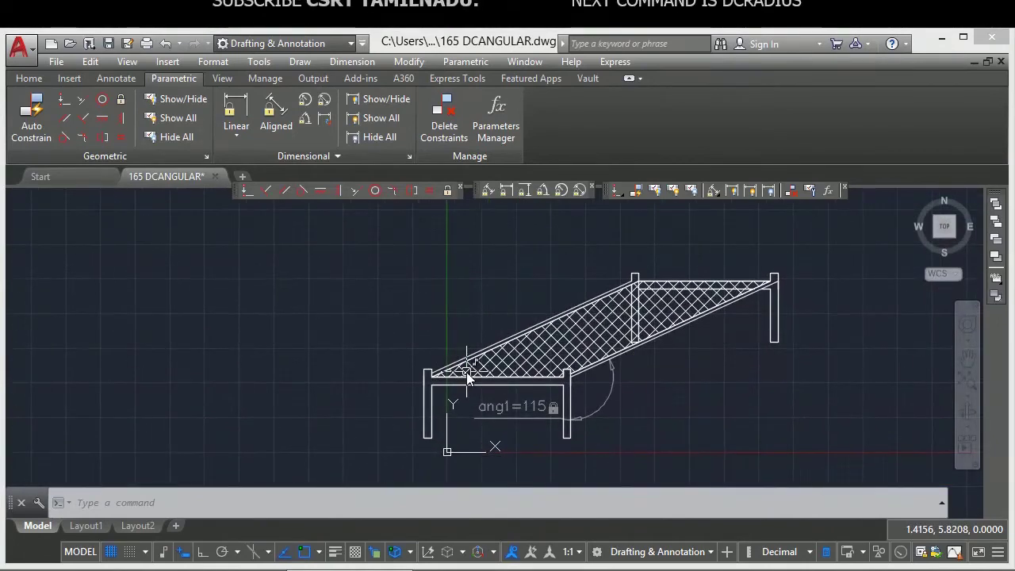
pyautogui.click(848, 442)
pyautogui.click(351, 220)
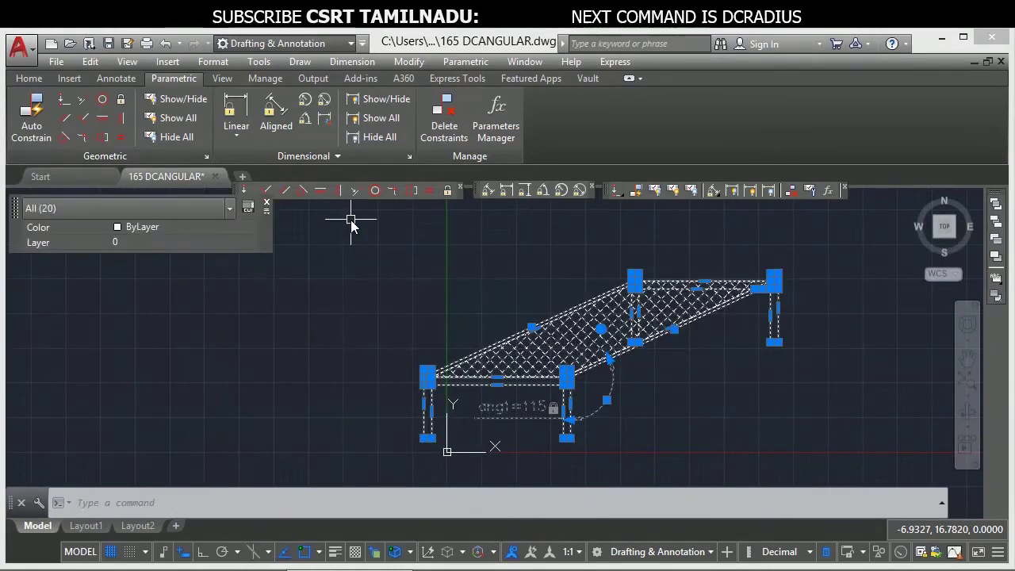
pyautogui.hotkey('ctrl', 'c')
pyautogui.hotkey('ctrl', 'v')
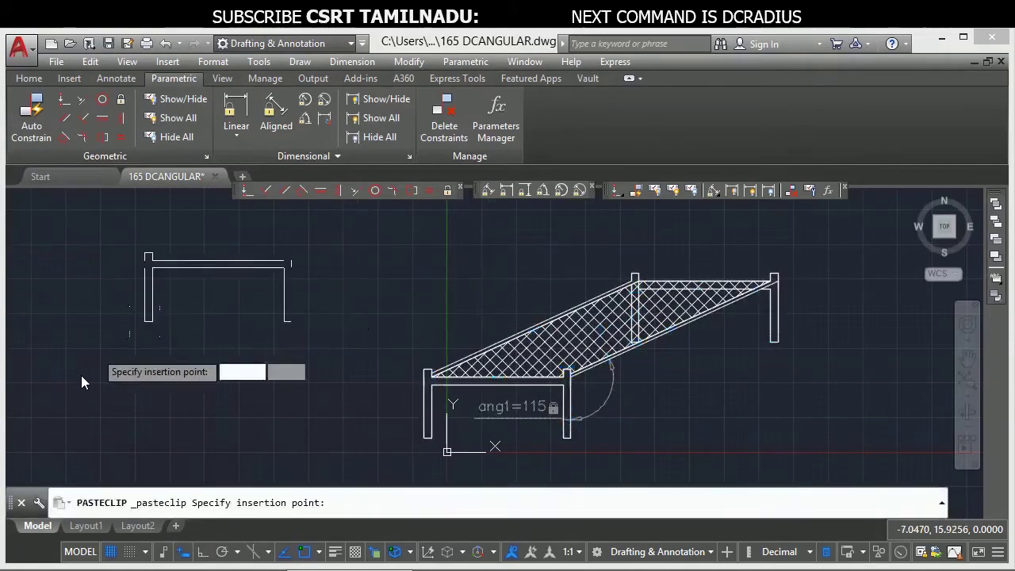
pyautogui.click(103, 385)
# Step: Zoom in on the post corner and start the LINE command
pyautogui.scroll(5, 425, 377)
pyautogui.scroll(5, 425, 377)
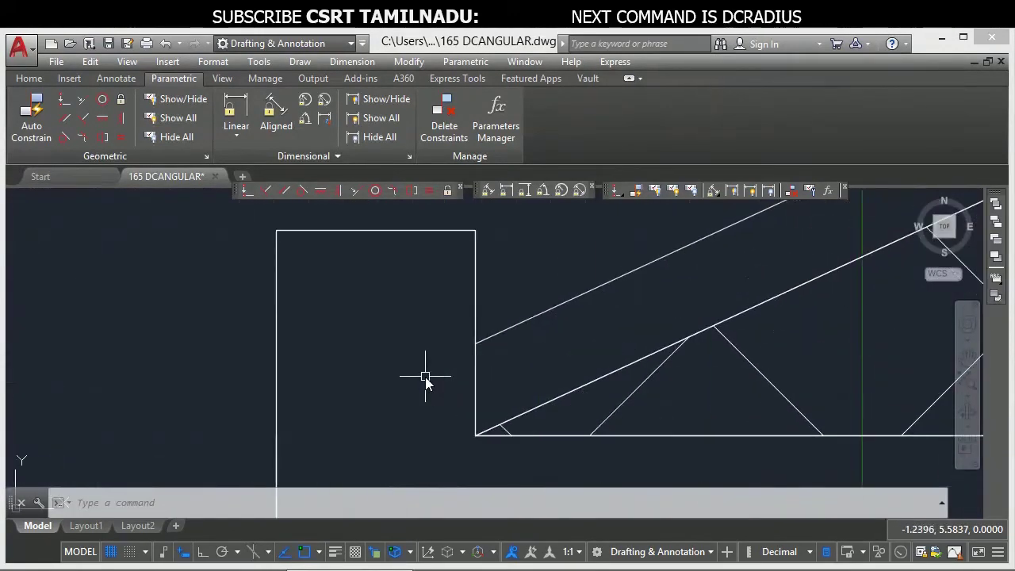
pyautogui.write('LINE')
pyautogui.press('Return')
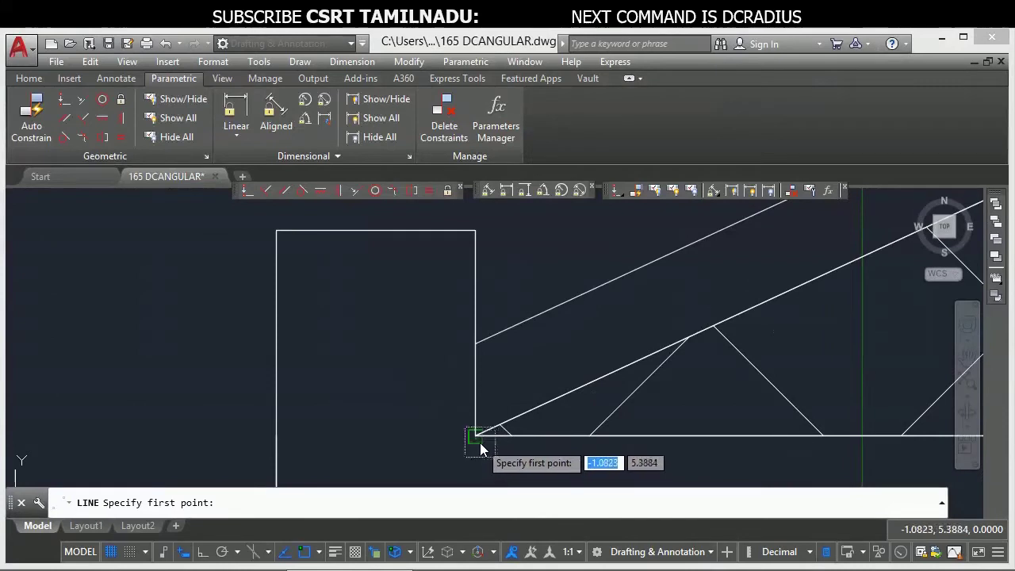
# Step: Draw a diagonal line from the post's lower-right corner to the rectangle's top-left corner
pyautogui.click(478, 442)
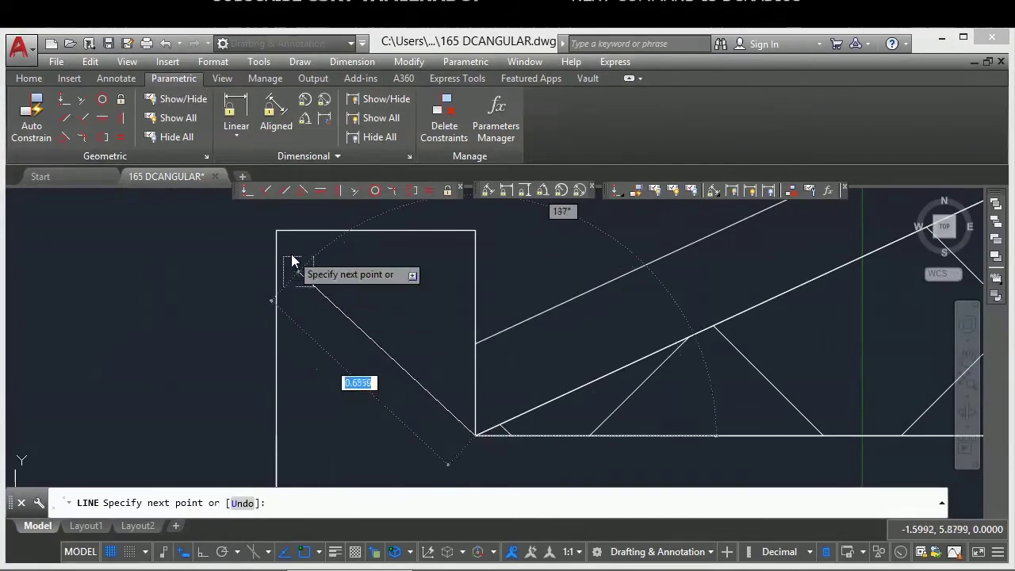
pyautogui.click(277, 232)
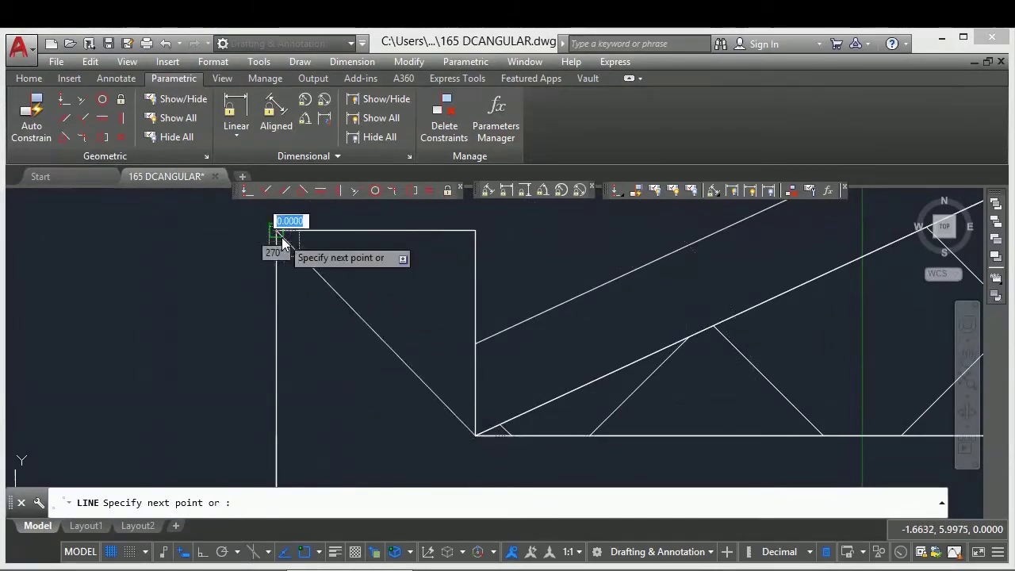
pyautogui.press('Return')
# Step: Lock the angle between the diagonal and the rectangle's right edge as ang3=44
pyautogui.write('DC')
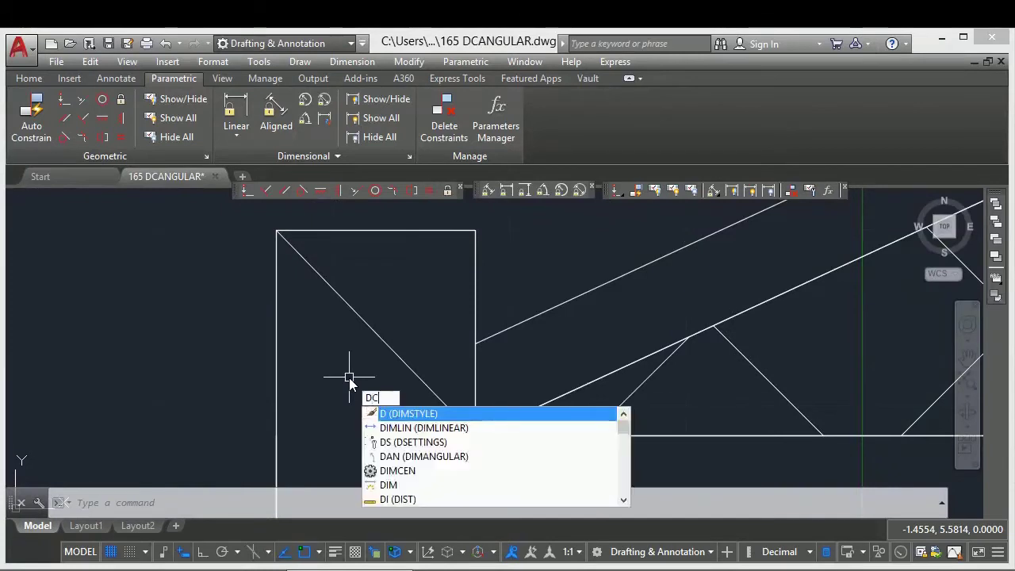
pyautogui.write('AN')
pyautogui.press('Return')
pyautogui.click(406, 364)
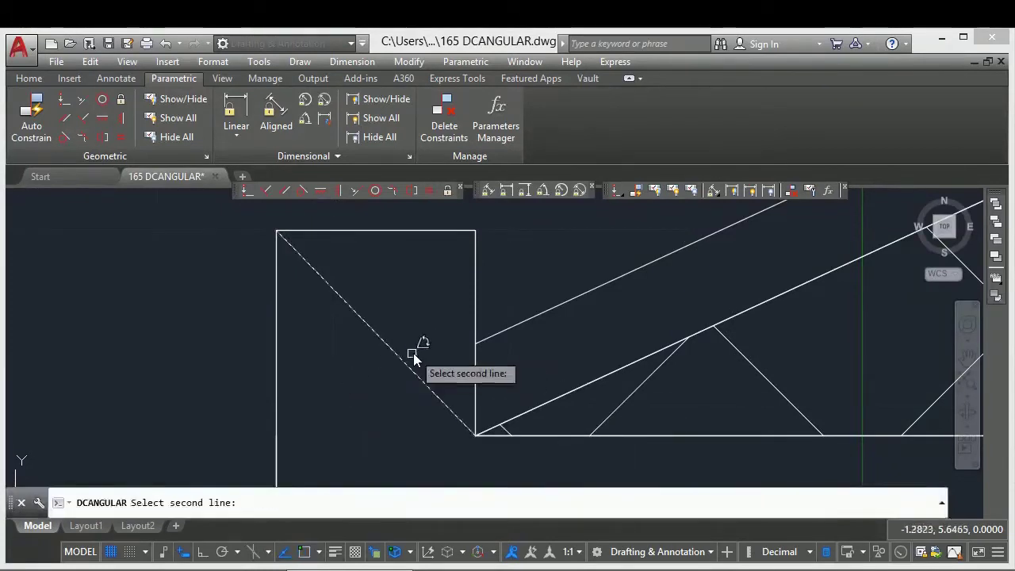
pyautogui.click(474, 322)
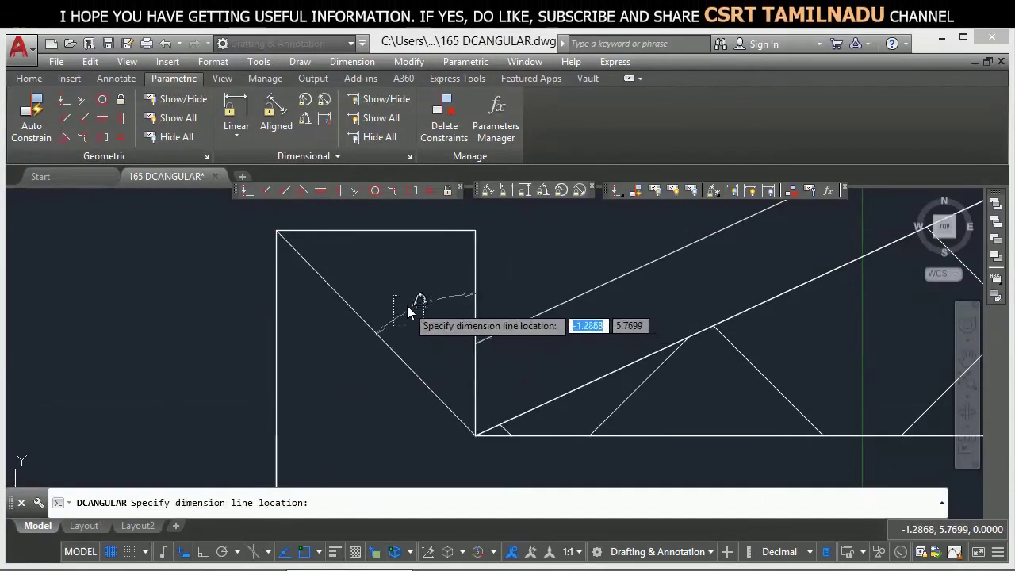
pyautogui.click(407, 304)
pyautogui.press('Return')
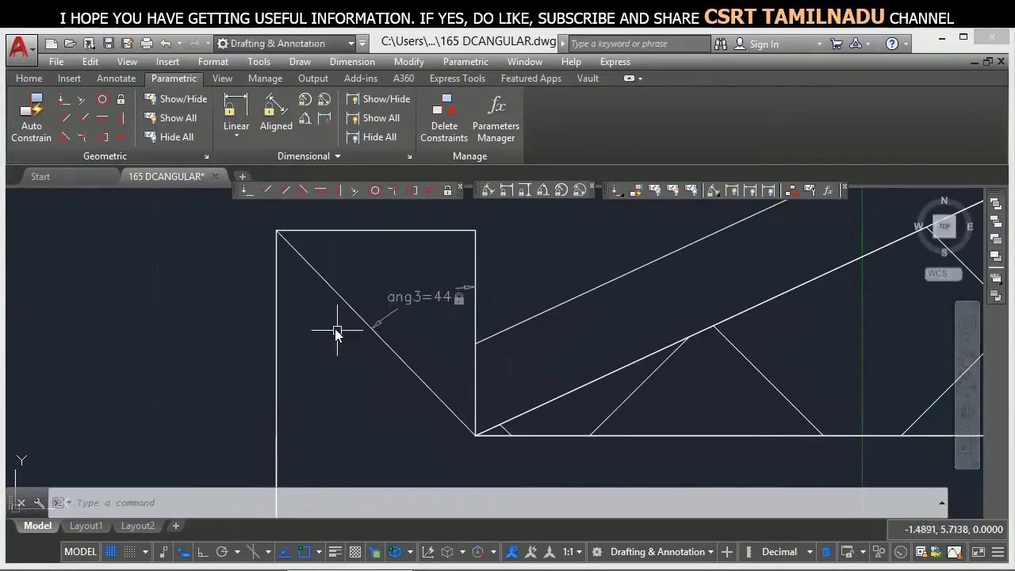
pyautogui.scroll(-3, 335, 328)
pyautogui.scroll(5, 383, 332)
pyautogui.moveTo(801, 342); pyautogui.dragTo(427, 337, button='middle')
pyautogui.scroll(2, 427, 337)
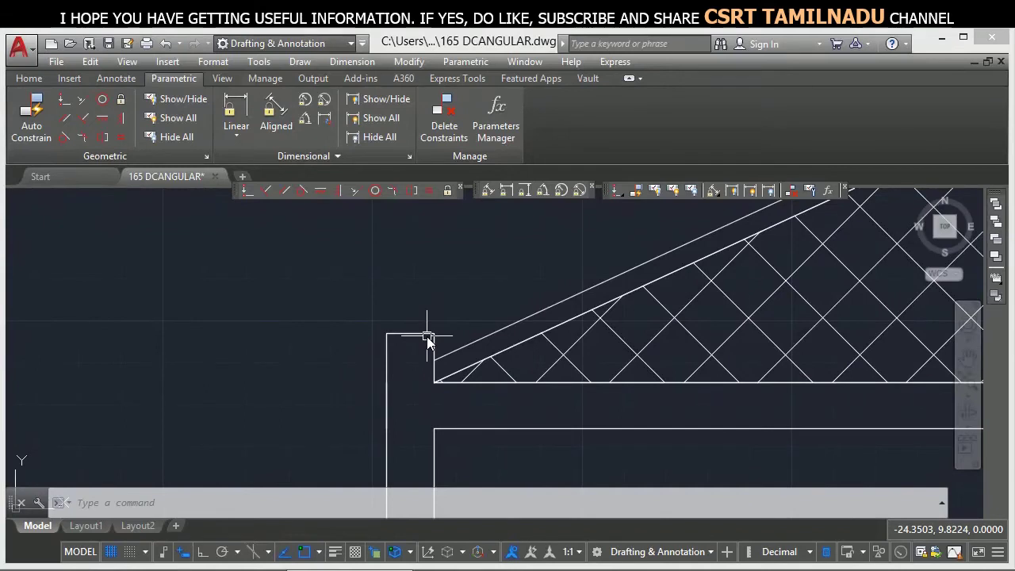
# Step: Add a three-point angular constraint ang4=44 with its vertex at the roof's lower corner
pyautogui.write('DCANGULAR')
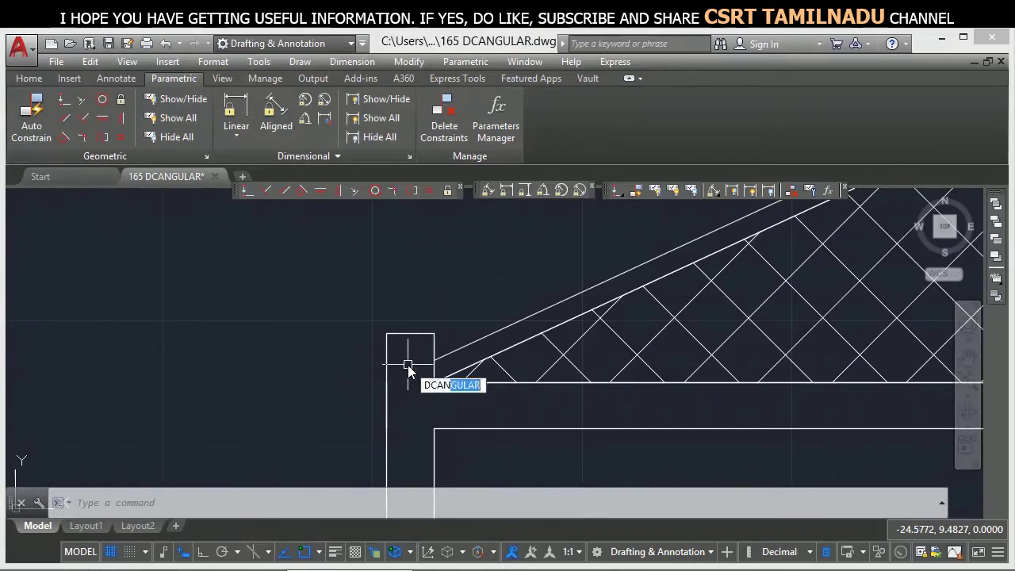
pyautogui.press('Return')
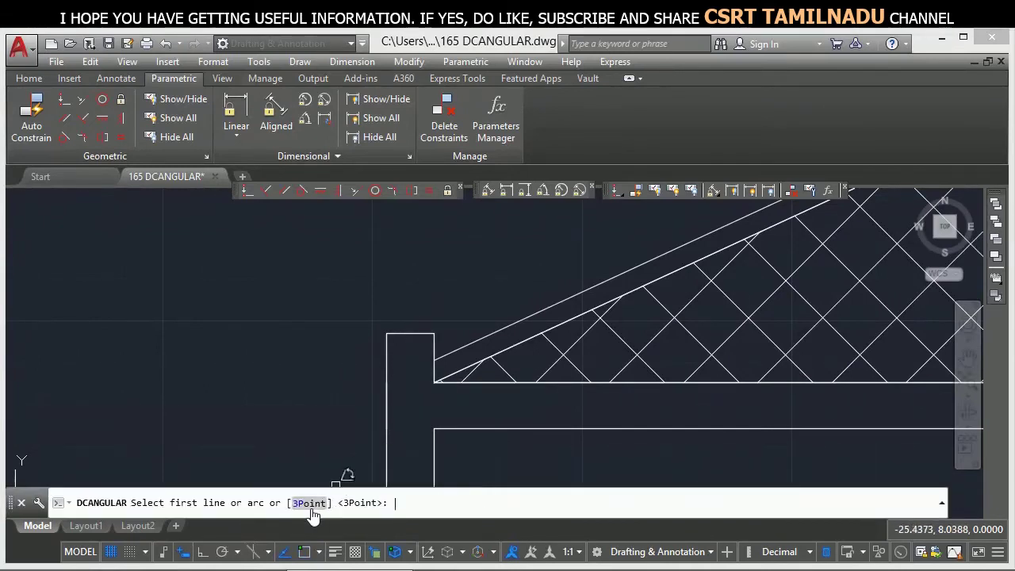
pyautogui.click(309, 503)
pyautogui.scroll(3, 414, 387)
pyautogui.scroll(3, 416, 377)
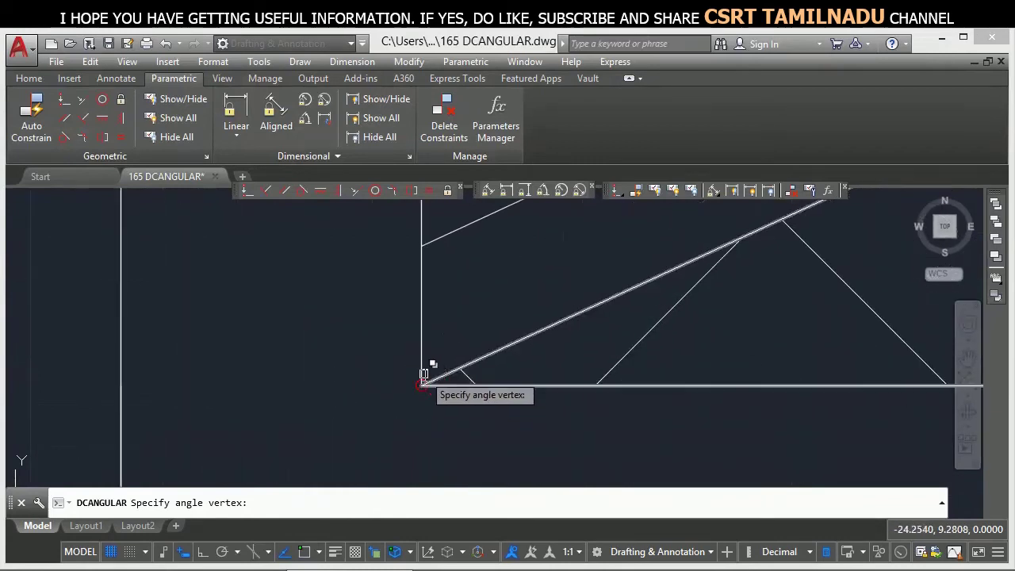
pyautogui.scroll(2, 422, 361)
pyautogui.click(421, 384)
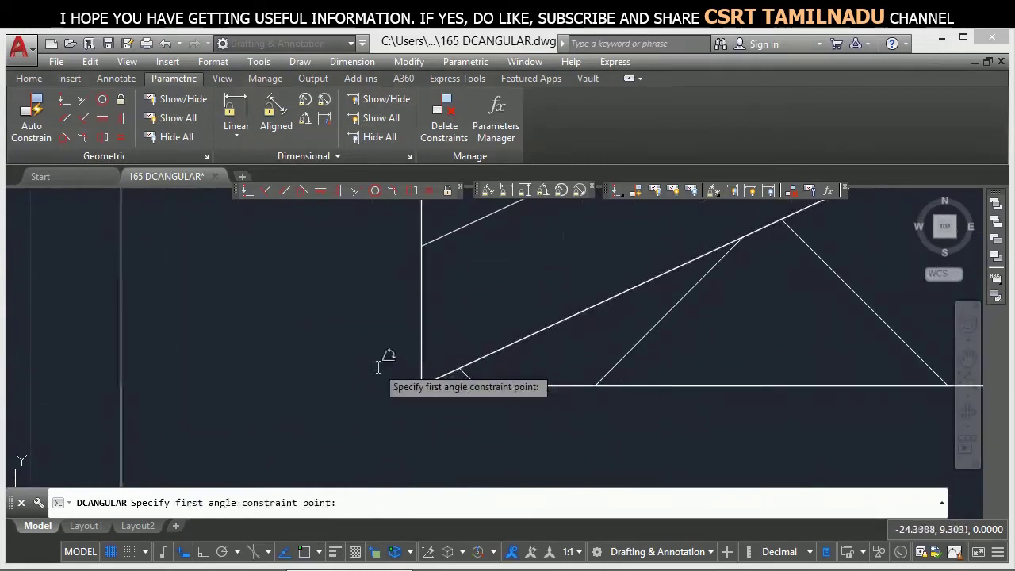
pyautogui.scroll(-2, 381, 361)
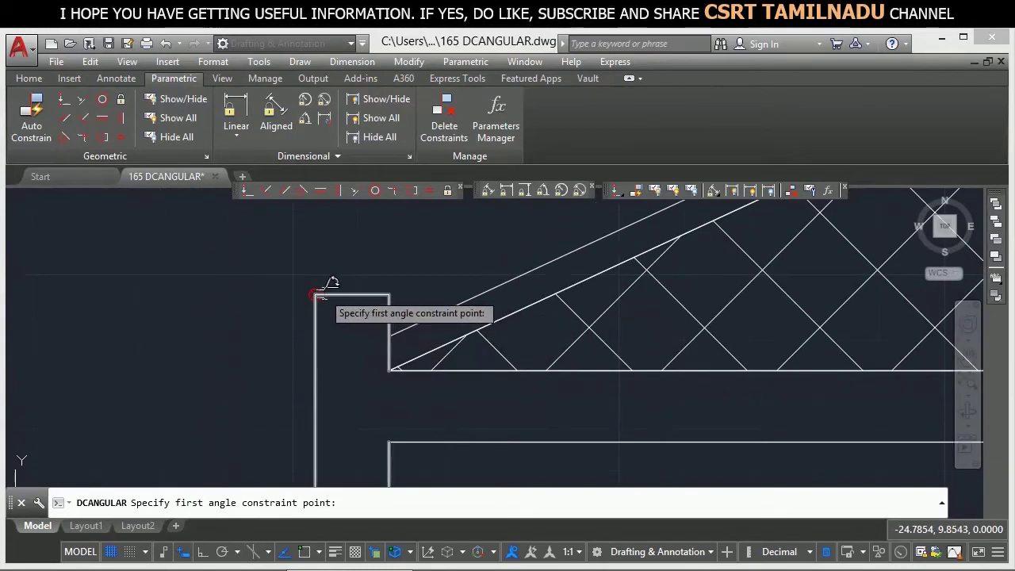
pyautogui.click(376, 294)
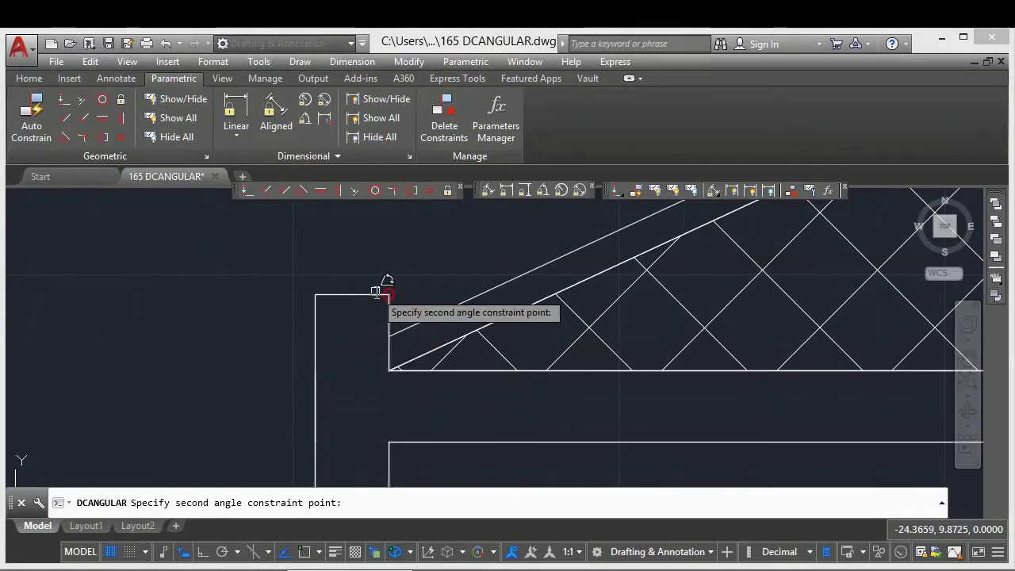
pyautogui.click(321, 292)
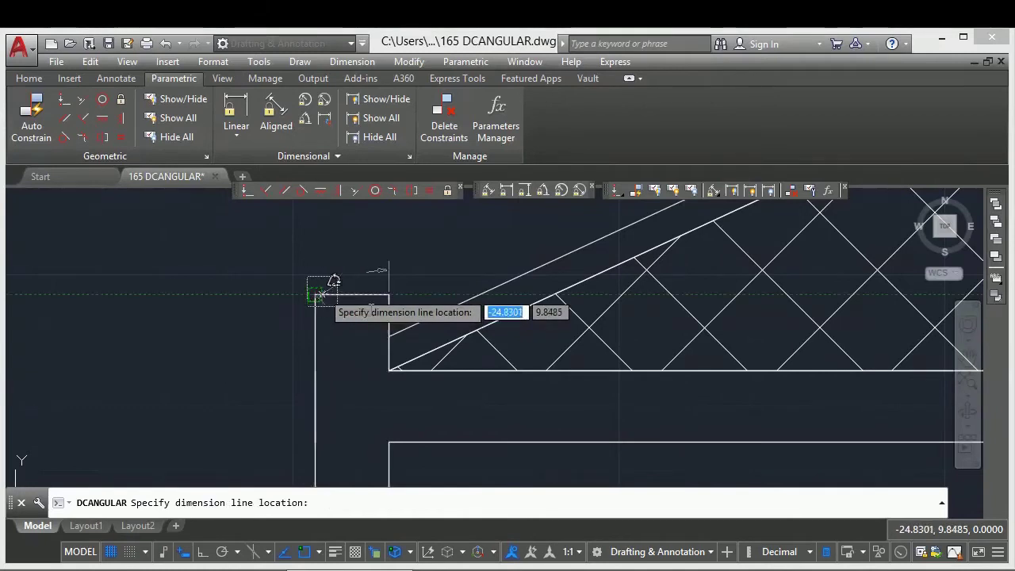
pyautogui.click(281, 242)
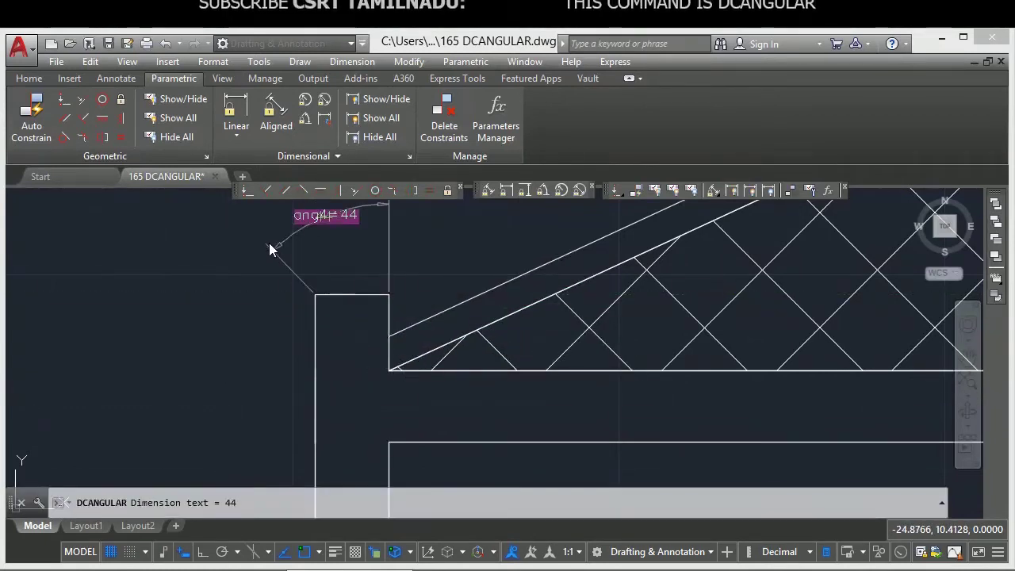
pyautogui.press('Return')
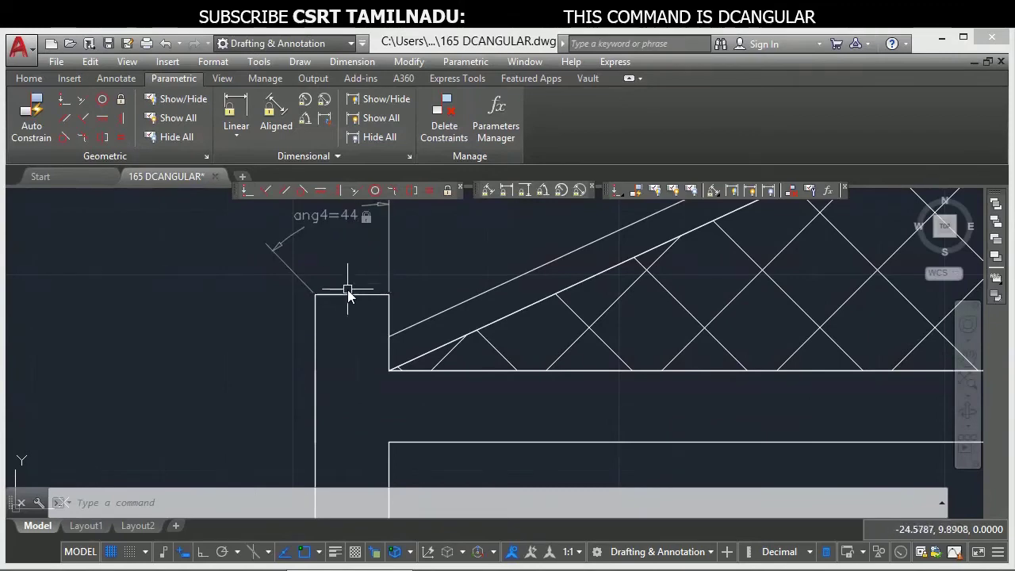
# Step: Pan and zoom to bring the left frame with ang2=115 into view
pyautogui.scroll(-5, 348, 236)
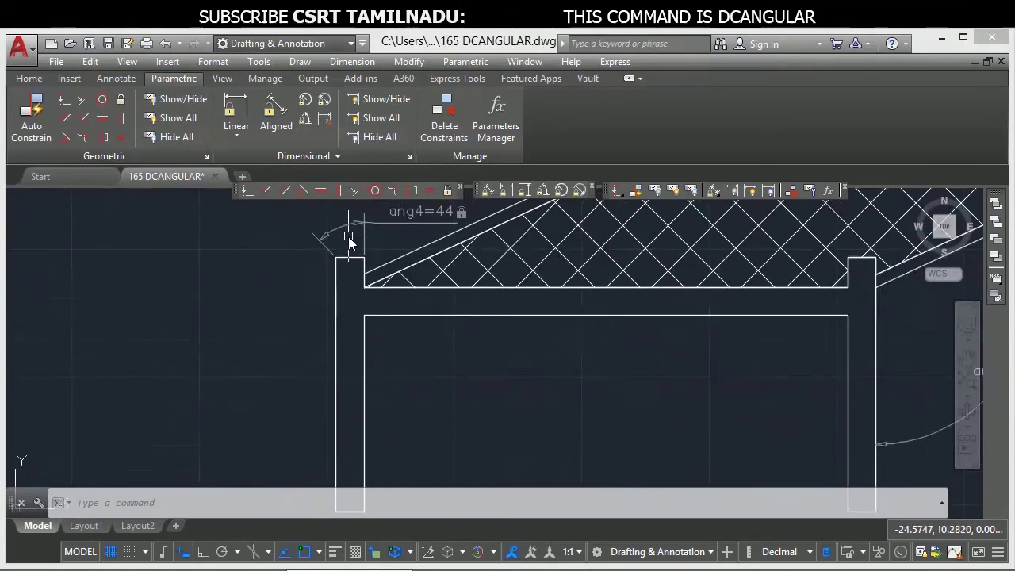
pyautogui.scroll(-3, 700, 303)
pyautogui.scroll(3, 794, 332)
pyautogui.scroll(5, 718, 324)
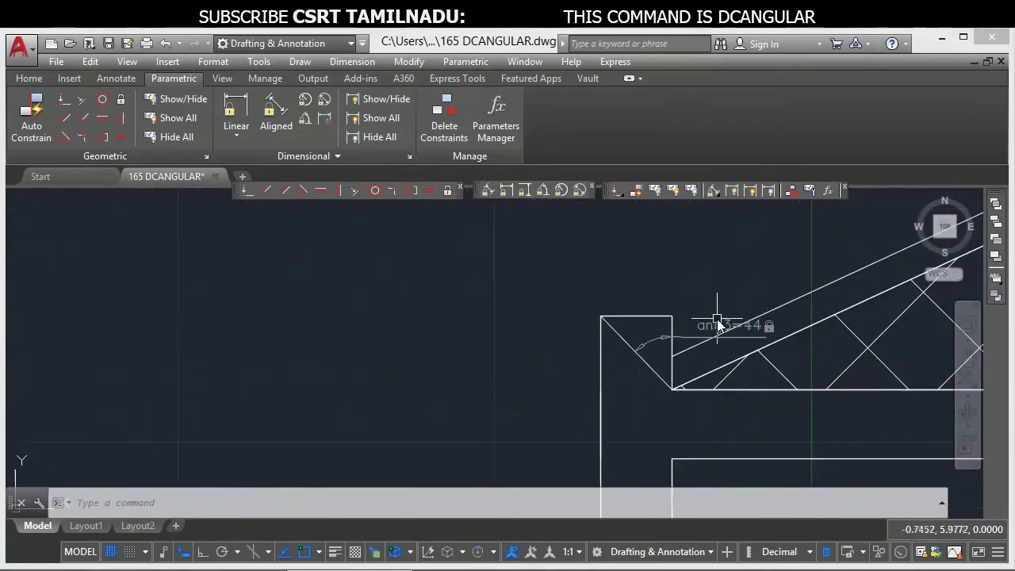
pyautogui.scroll(-3, 642, 335)
pyautogui.scroll(-2, 332, 307)
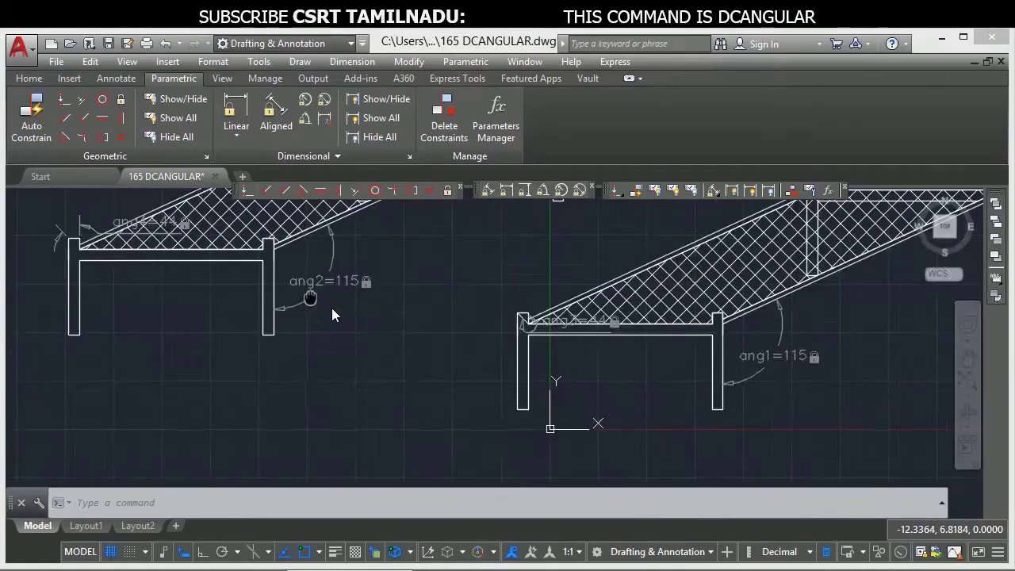
pyautogui.moveTo(332, 307); pyautogui.dragTo(531, 420, button='middle')
pyautogui.scroll(3, 357, 361)
pyautogui.scroll(2, 341, 365)
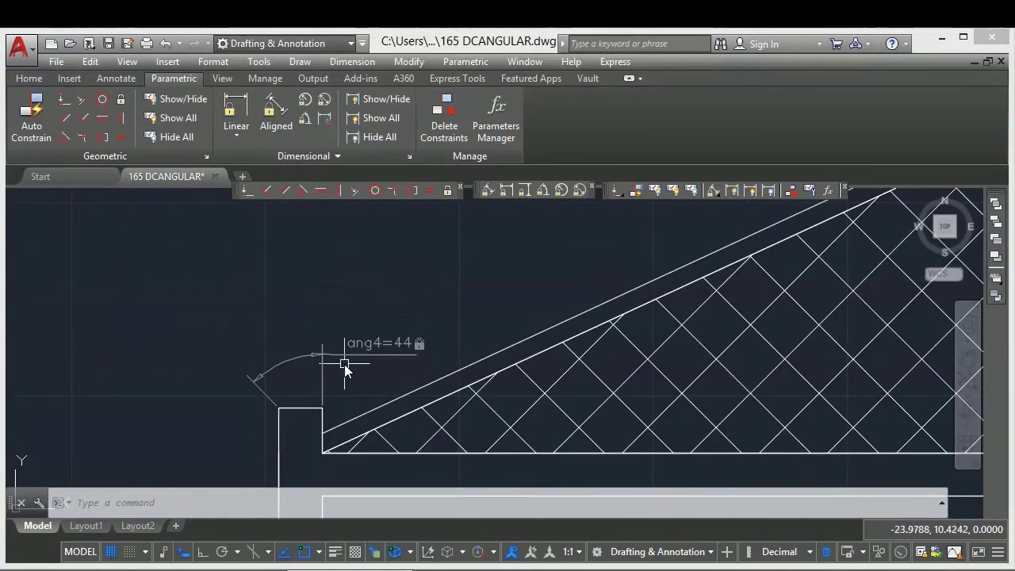
pyautogui.scroll(-2, 346, 370)
pyautogui.scroll(-2, 346, 370)
pyautogui.scroll(-2, 720, 431)
# Step: Copy the DCANGULAR label and arc and paste the duplicate to the right
pyautogui.scroll(1, 925, 408)
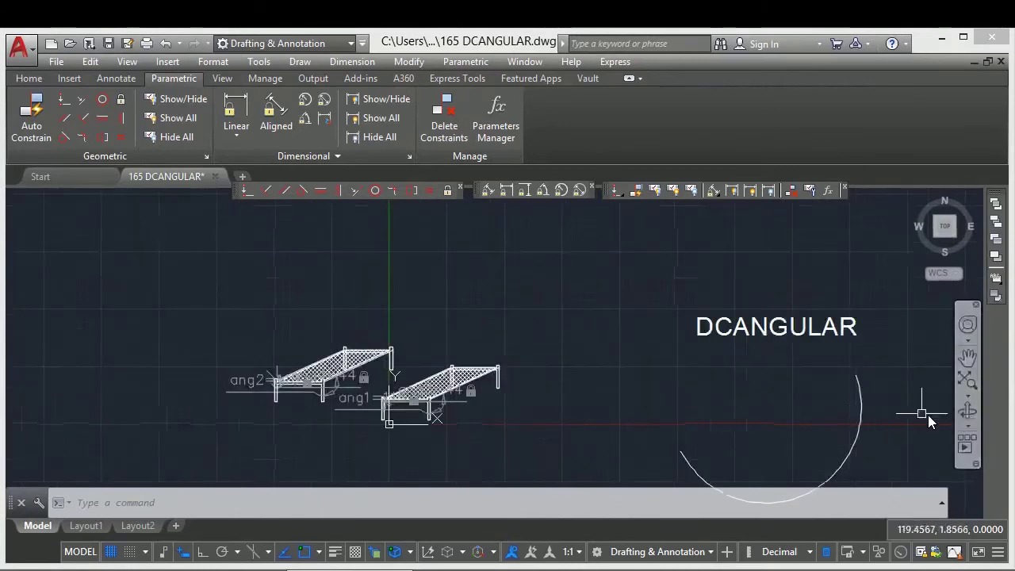
pyautogui.moveTo(924, 408); pyautogui.dragTo(452, 341, button='middle')
pyautogui.click(505, 404)
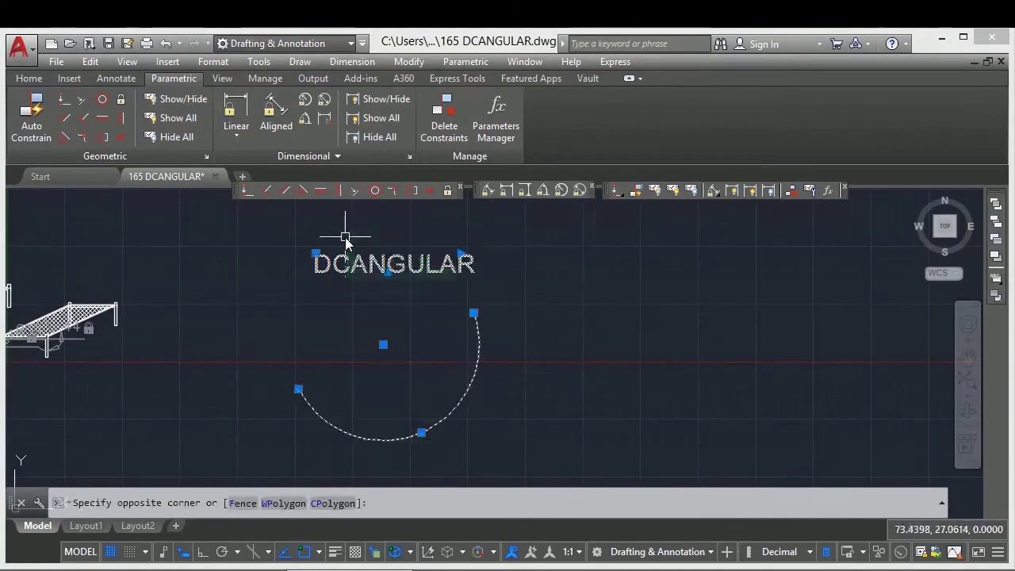
pyautogui.click(345, 236)
pyautogui.hotkey('ctrl', 'c')
pyautogui.hotkey('ctrl', 'v')
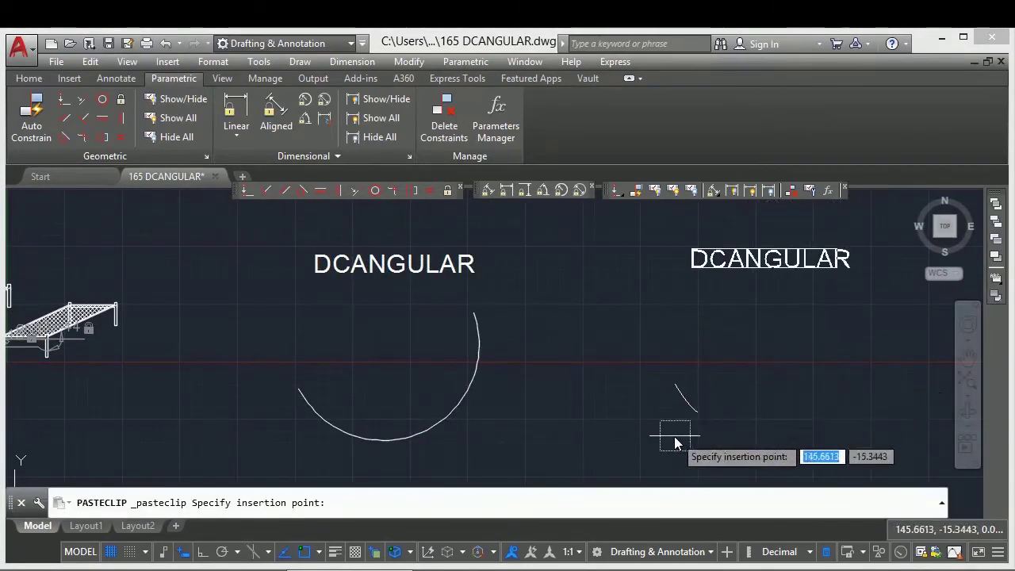
pyautogui.click(674, 436)
# Step: Draw two lines from the arc's left end up below the label and back to its other end
pyautogui.write('l')
pyautogui.press('Return')
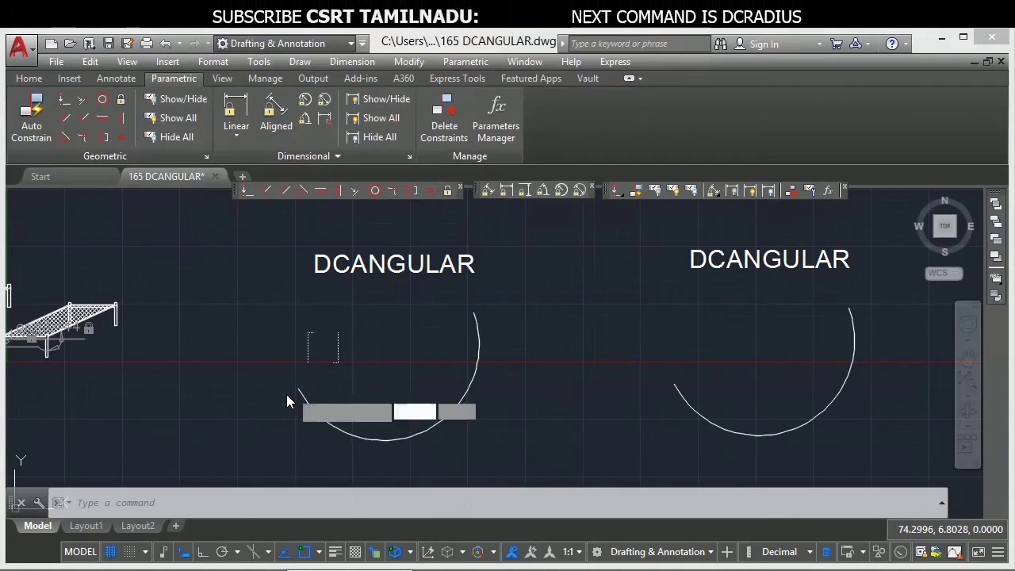
pyautogui.click(291, 393)
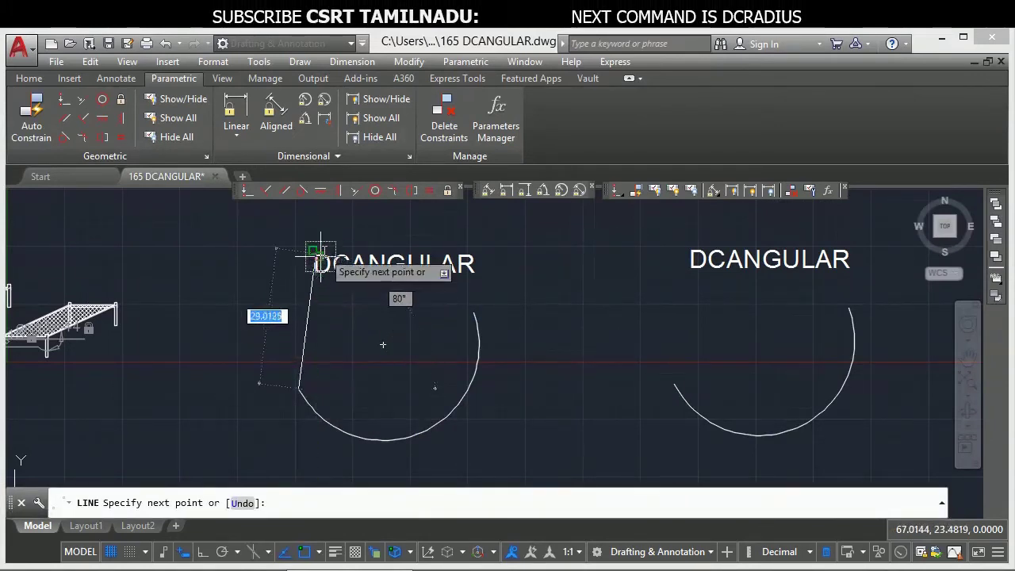
pyautogui.click(320, 255)
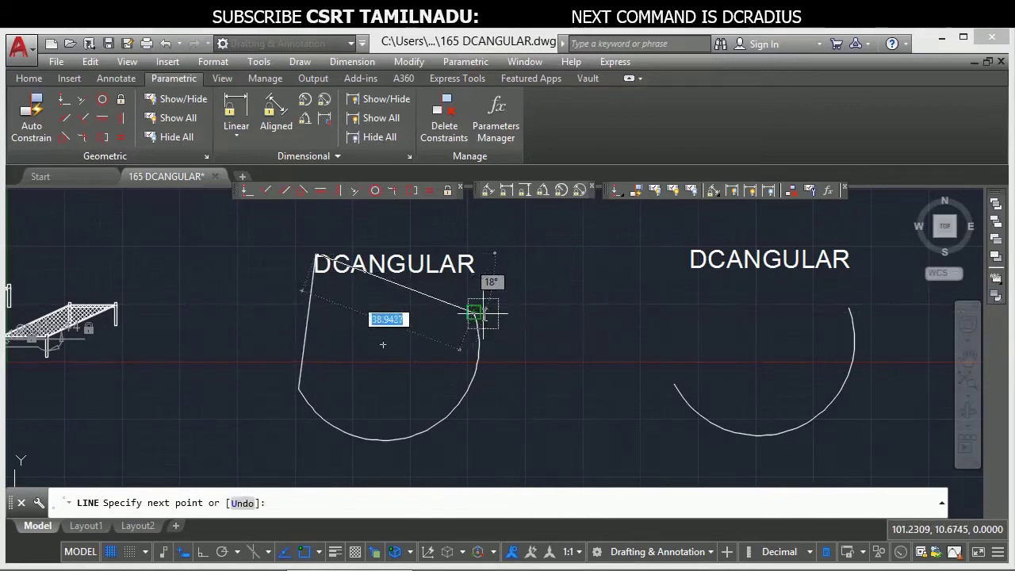
pyautogui.click(476, 312)
pyautogui.press('Escape')
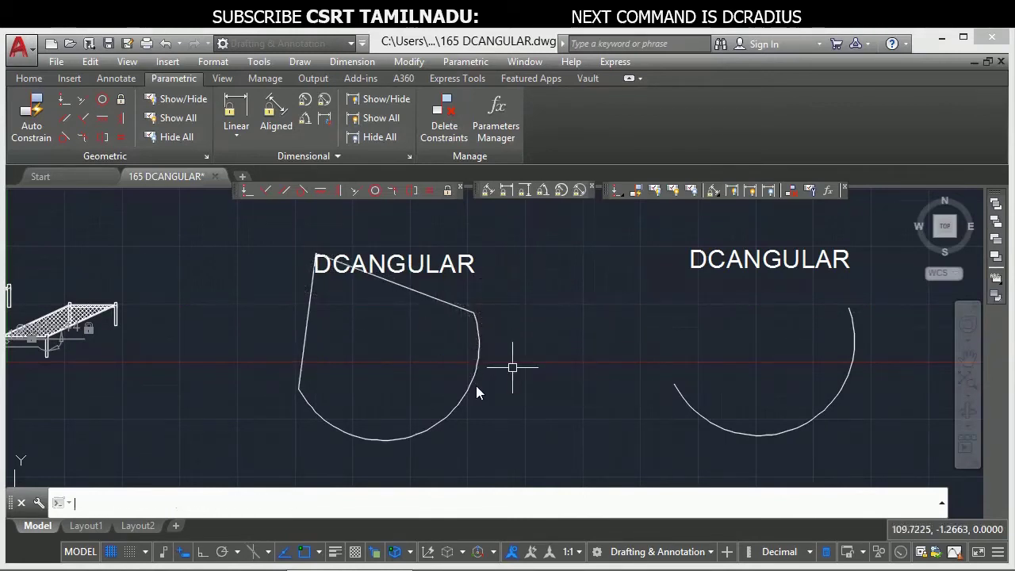
# Step: Add angular constraint ang5=77 between the left closing line and the slanted top line
pyautogui.write('DC')
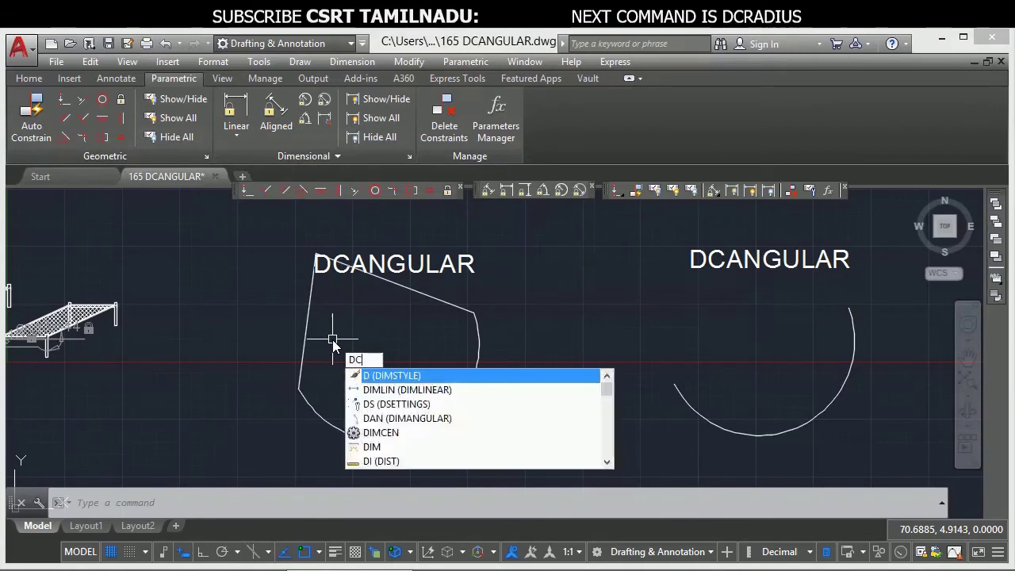
pyautogui.write('ANGULAR')
pyautogui.press('Return')
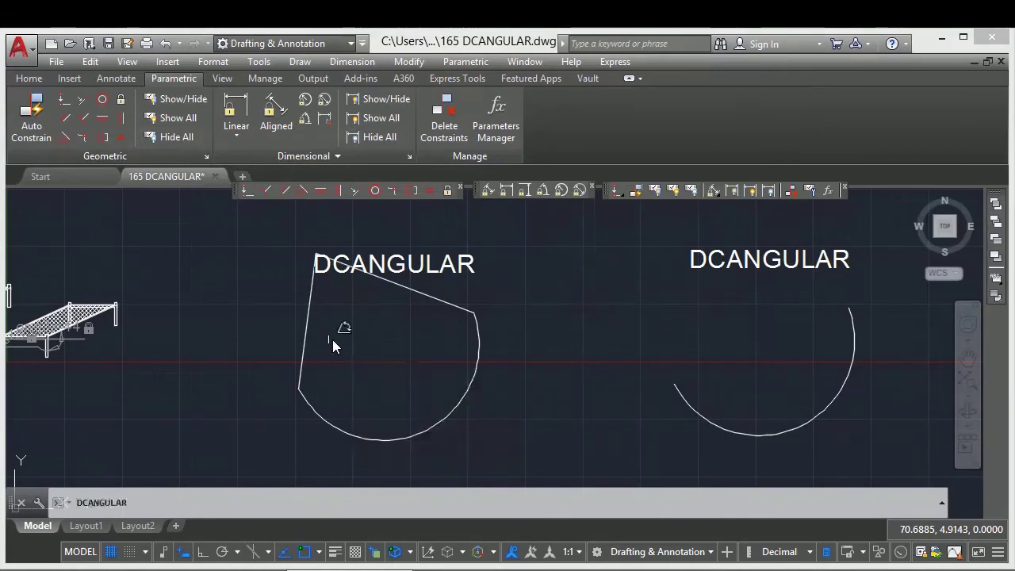
pyautogui.click(305, 344)
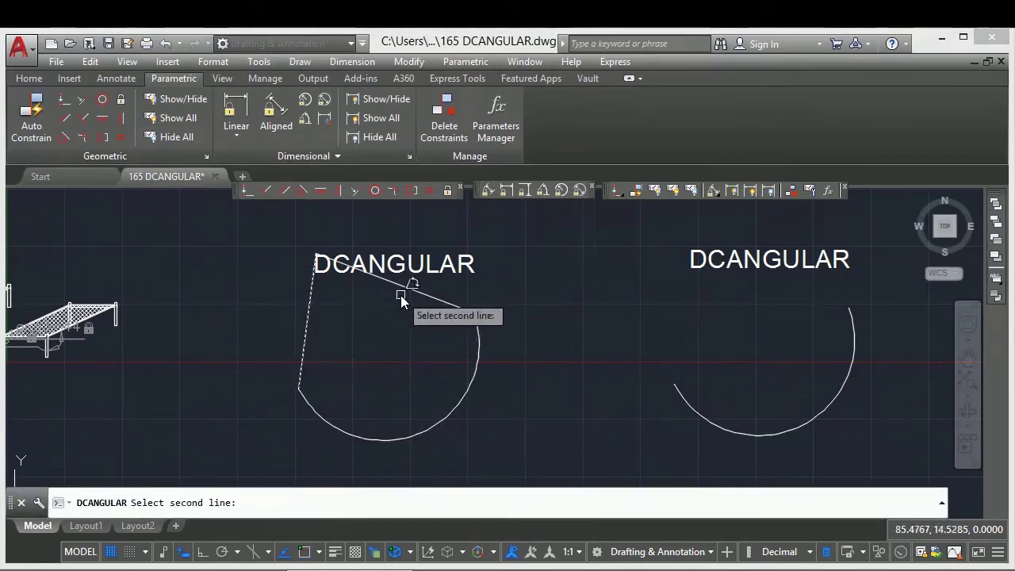
pyautogui.click(401, 291)
pyautogui.click(367, 339)
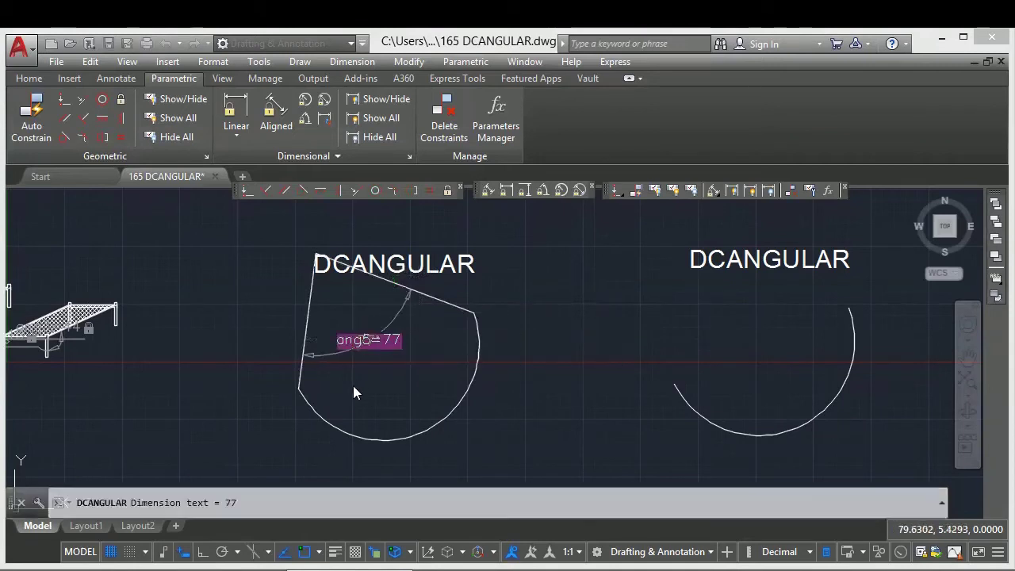
pyautogui.press('Return')
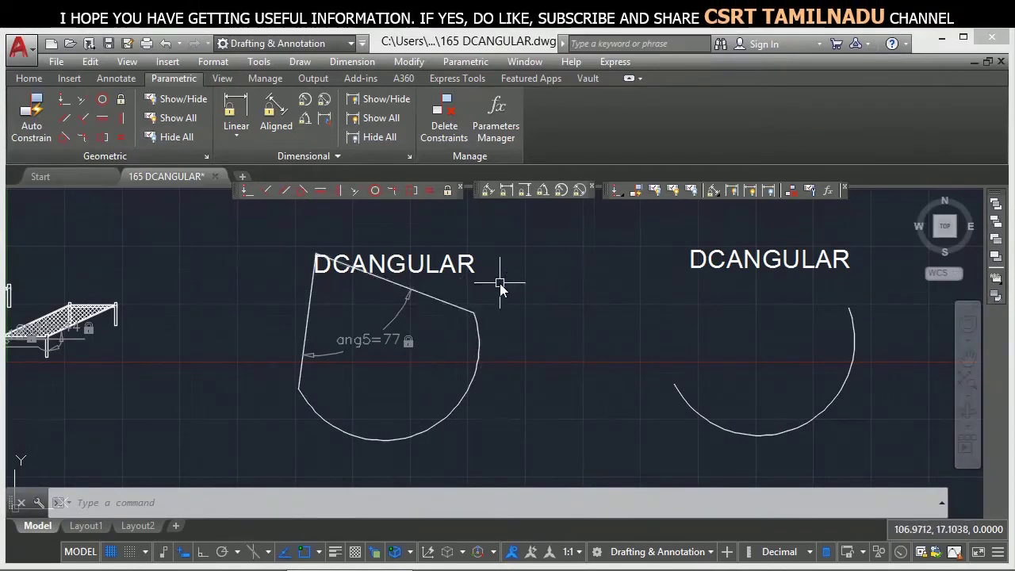
# Step: Add a three-point angular constraint ang6=77 with its vertex at the right label and rays to both arc endpoints
pyautogui.write('DCALIGNED')
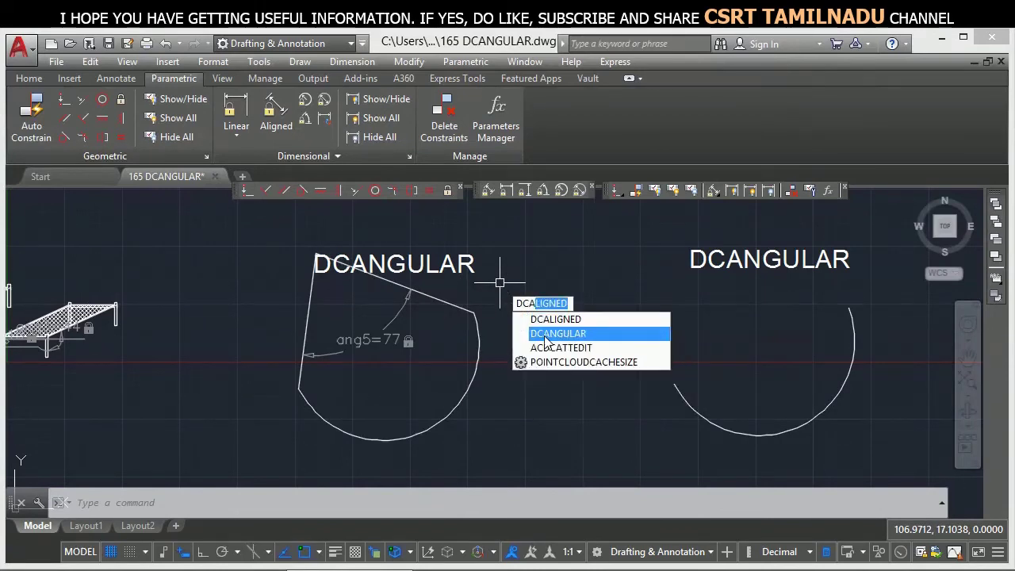
pyautogui.click(557, 334)
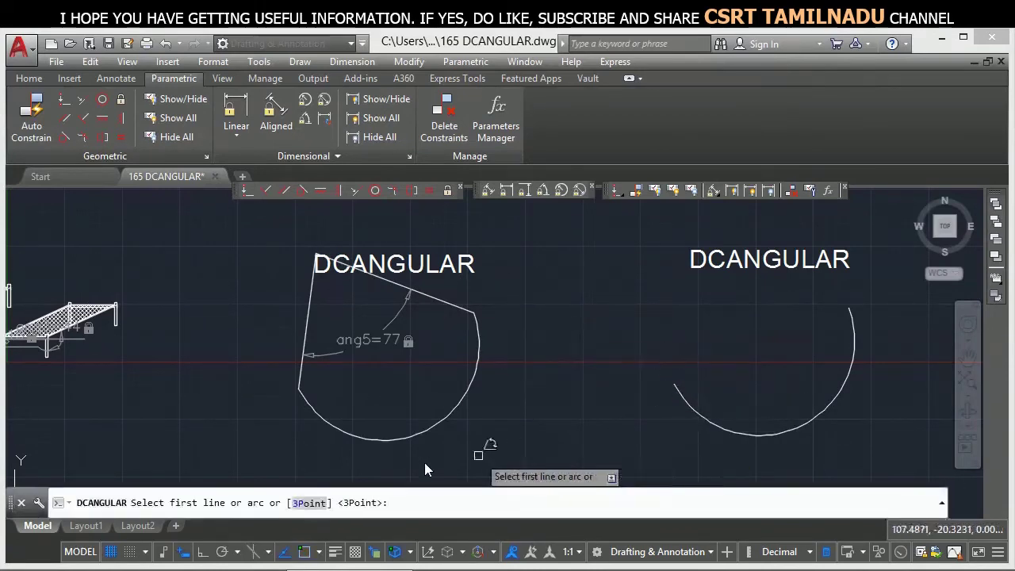
pyautogui.press('Return')
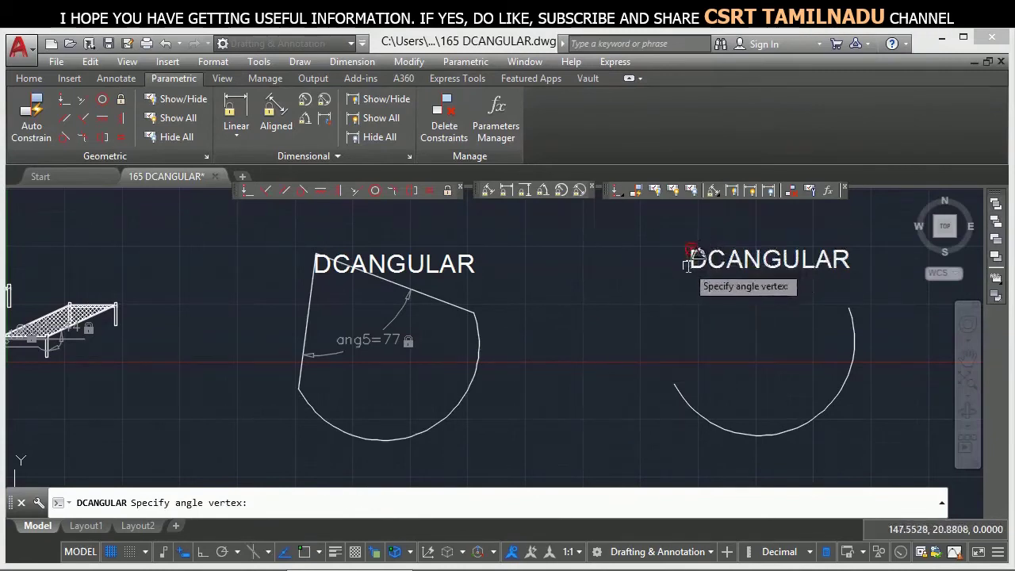
pyautogui.click(689, 264)
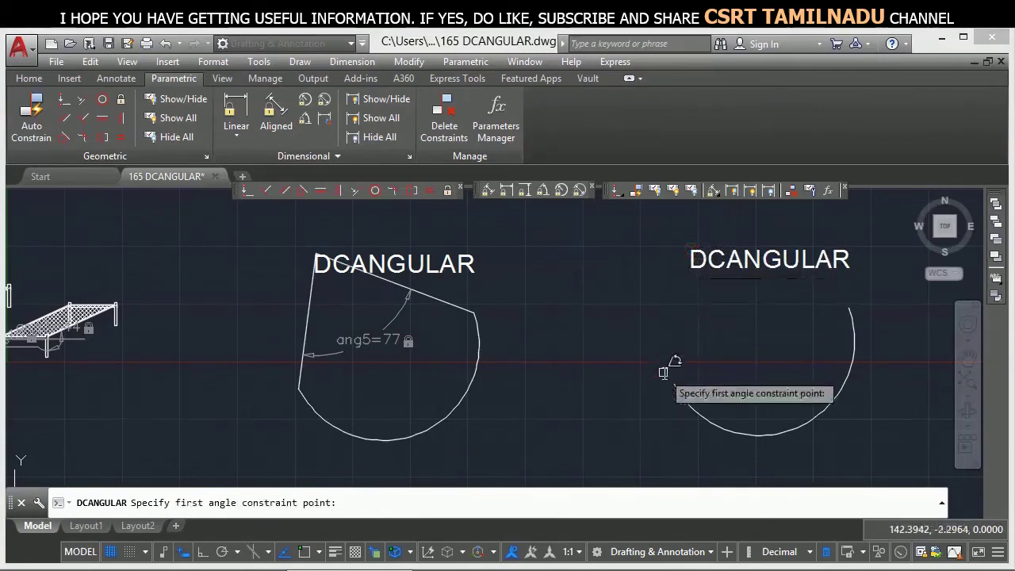
pyautogui.click(675, 387)
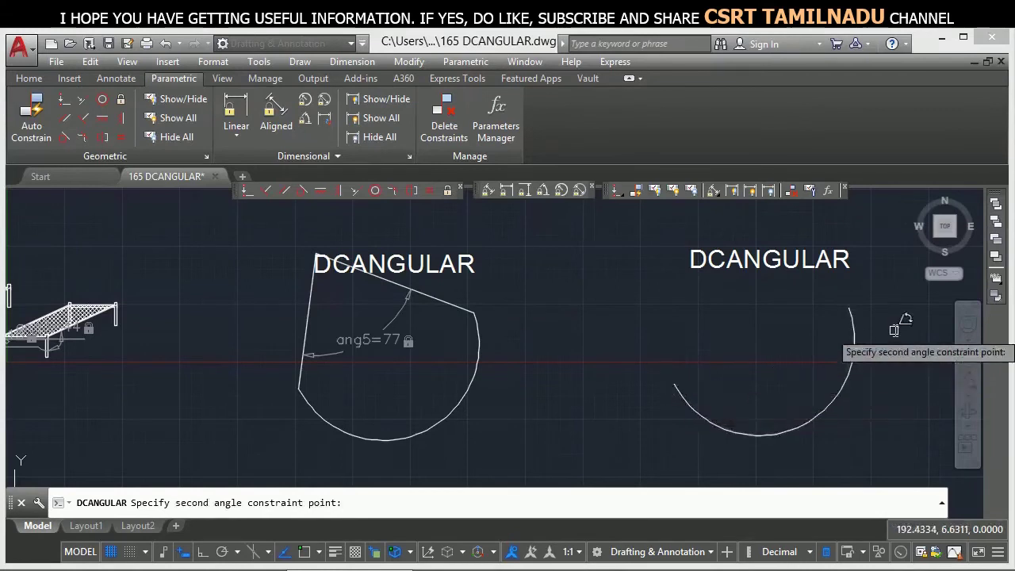
pyautogui.click(850, 309)
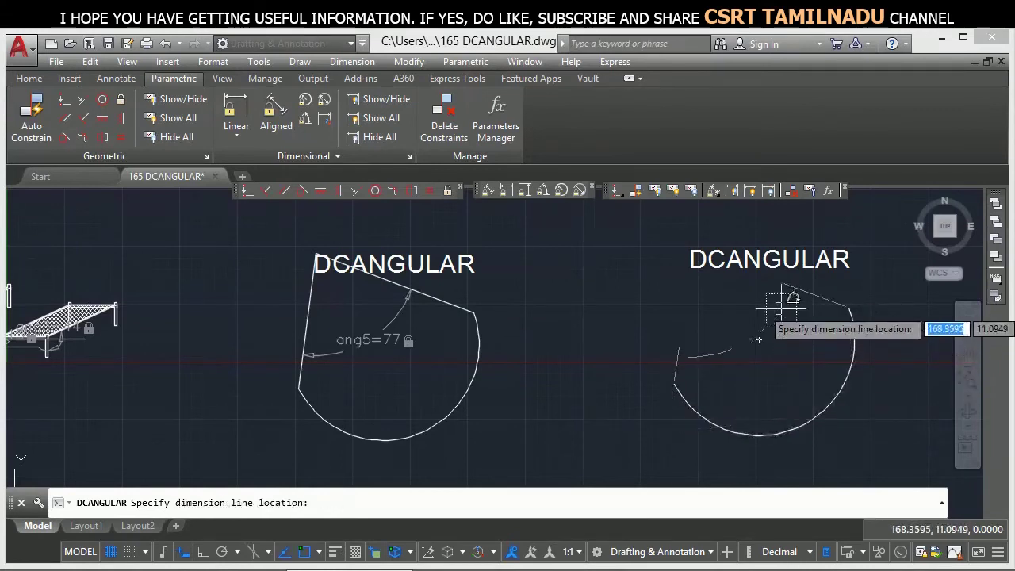
pyautogui.click(759, 296)
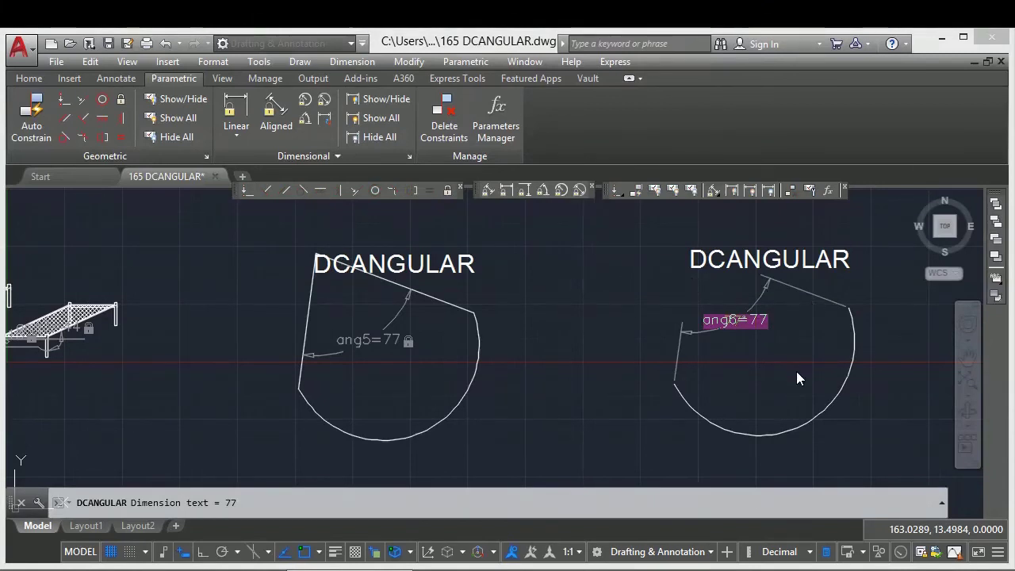
pyautogui.press('Return')
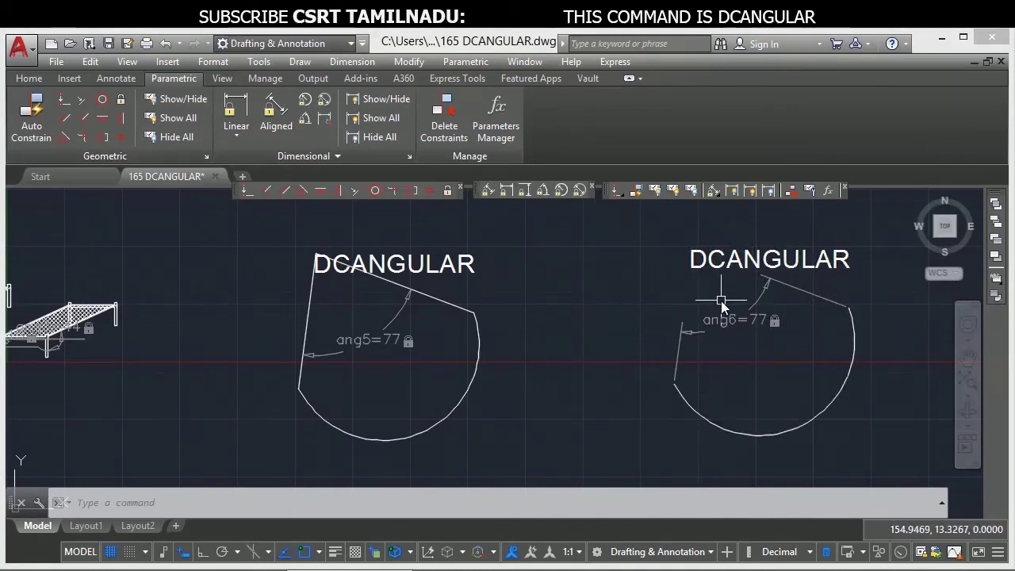
pyautogui.click(853, 419)
pyautogui.click(799, 388)
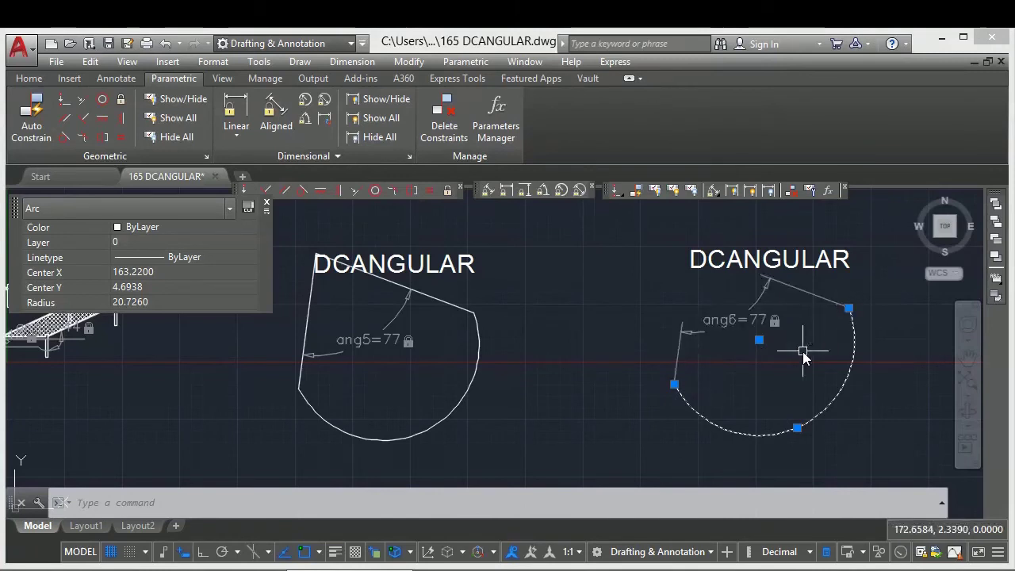
pyautogui.press('Escape')
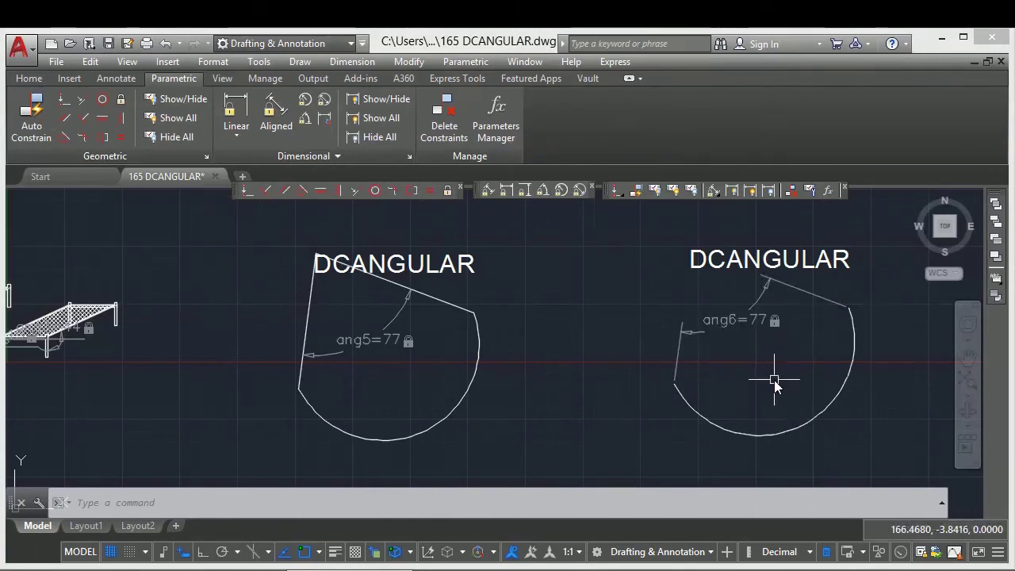
# Step: Constrain the copied right arc's swept angle as ang7=172, placing the label inside the arc
pyautogui.write('DCAN')
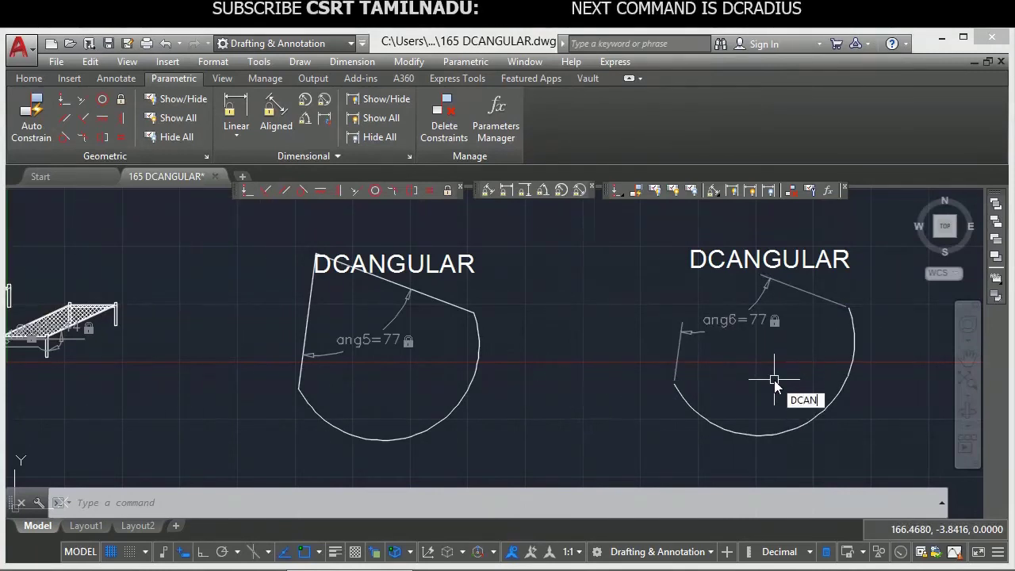
pyautogui.write('GULAR')
pyautogui.press('Return')
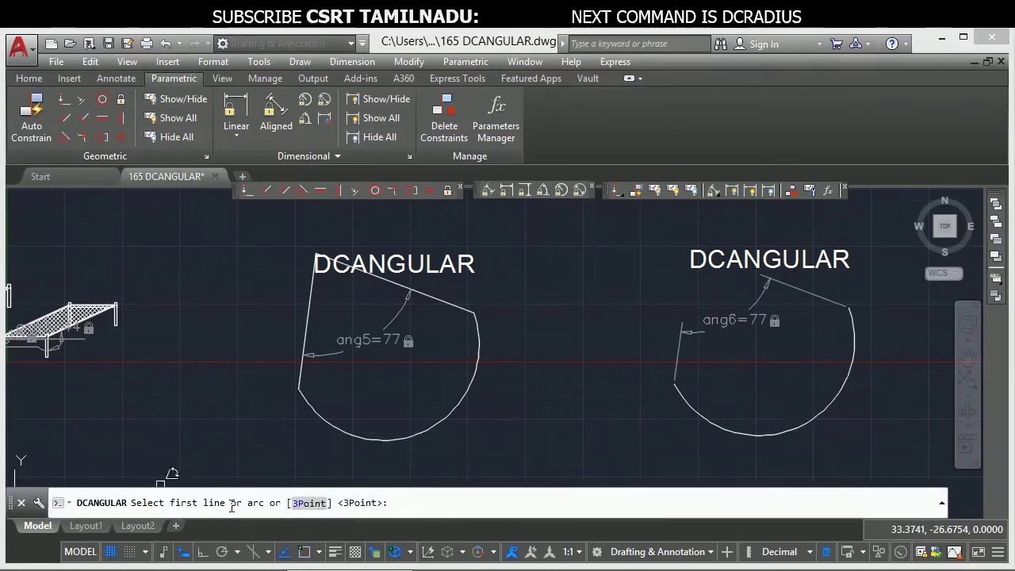
pyautogui.click(714, 425)
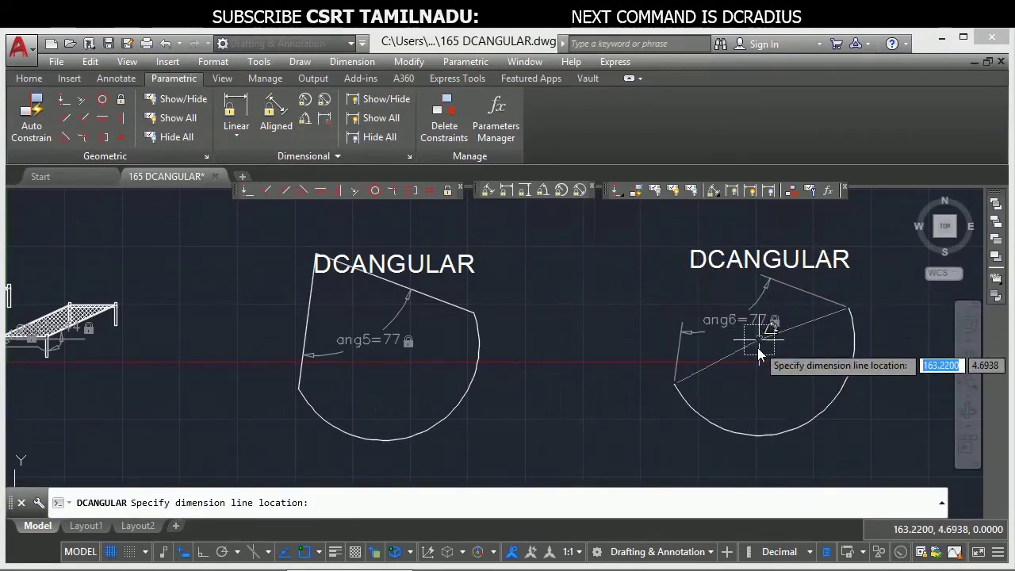
pyautogui.click(794, 384)
pyautogui.press('Return')
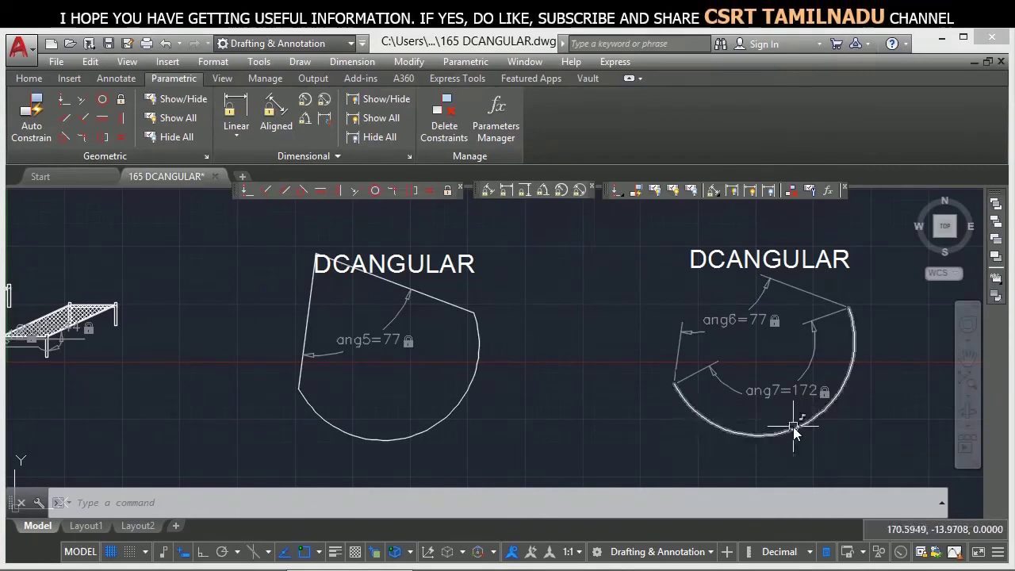
# Step: Check the right arc in the Properties palette: total angle 172, start 207, end 20, then deselect
pyautogui.click(809, 443)
pyautogui.click(760, 422)
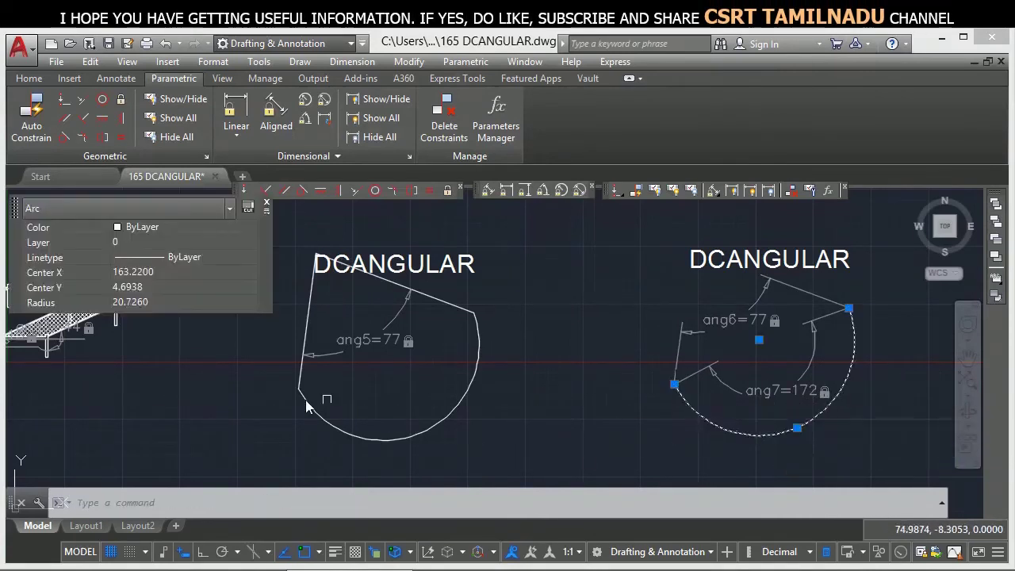
pyautogui.click(264, 205)
pyautogui.hotkey('ctrl', '1')
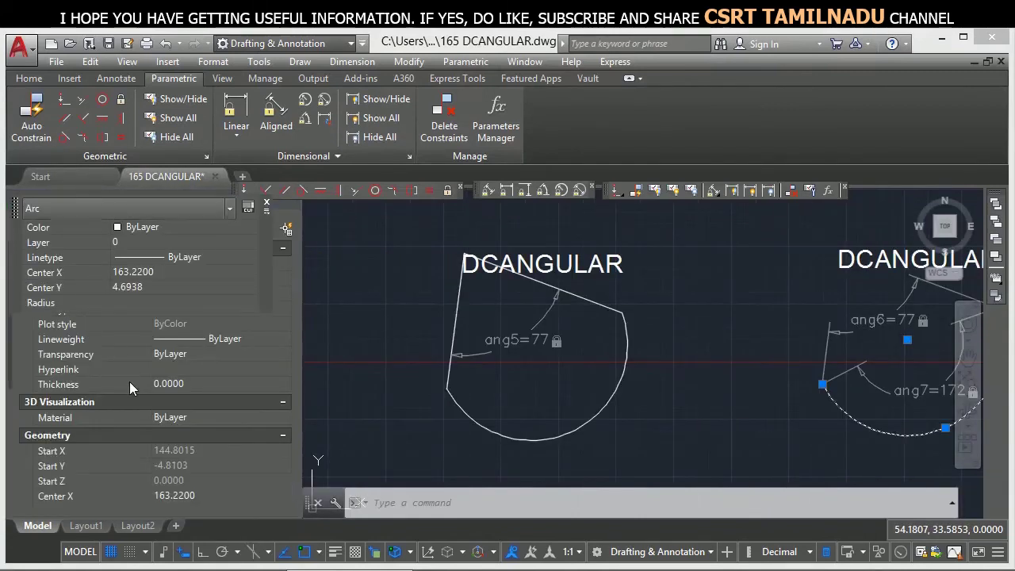
pyautogui.scroll(-5, 98, 441)
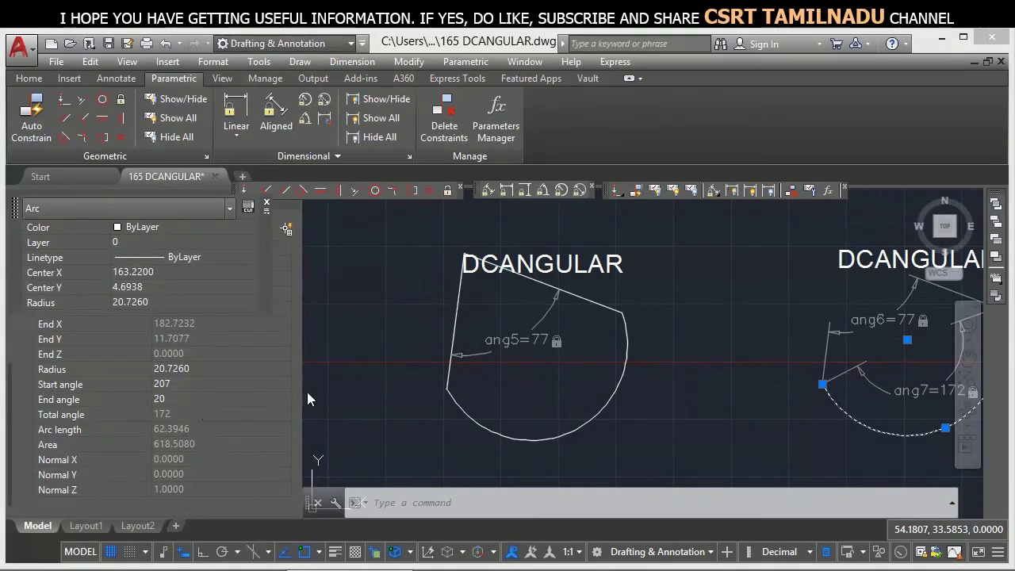
pyautogui.moveTo(821, 414); pyautogui.dragTo(539, 413, button='middle')
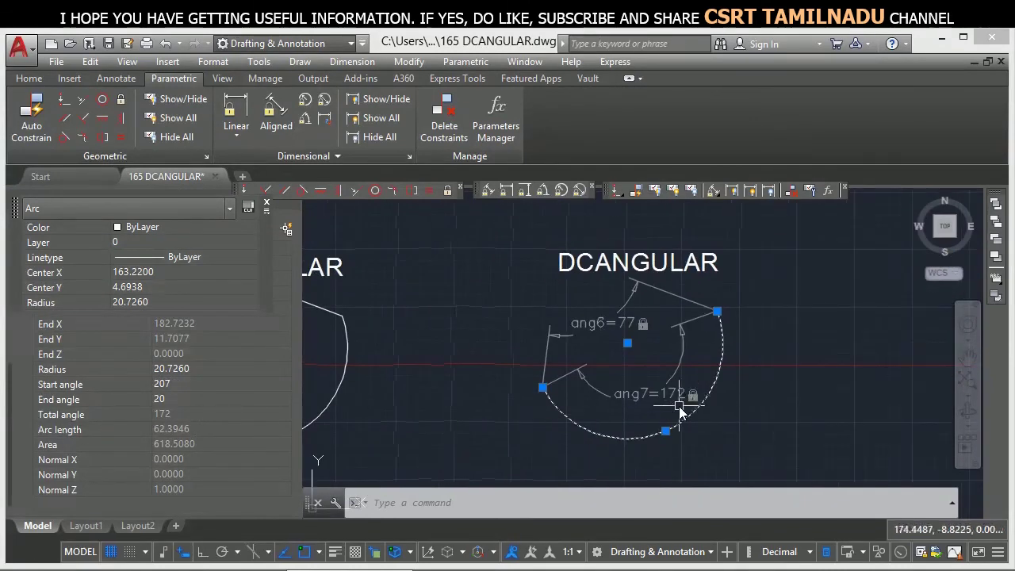
pyautogui.press('Escape')
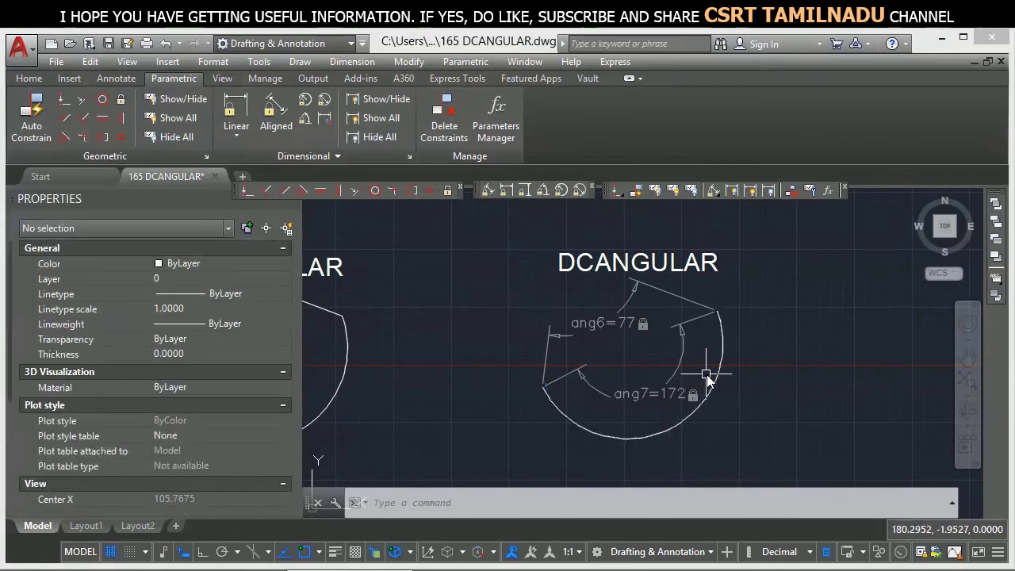